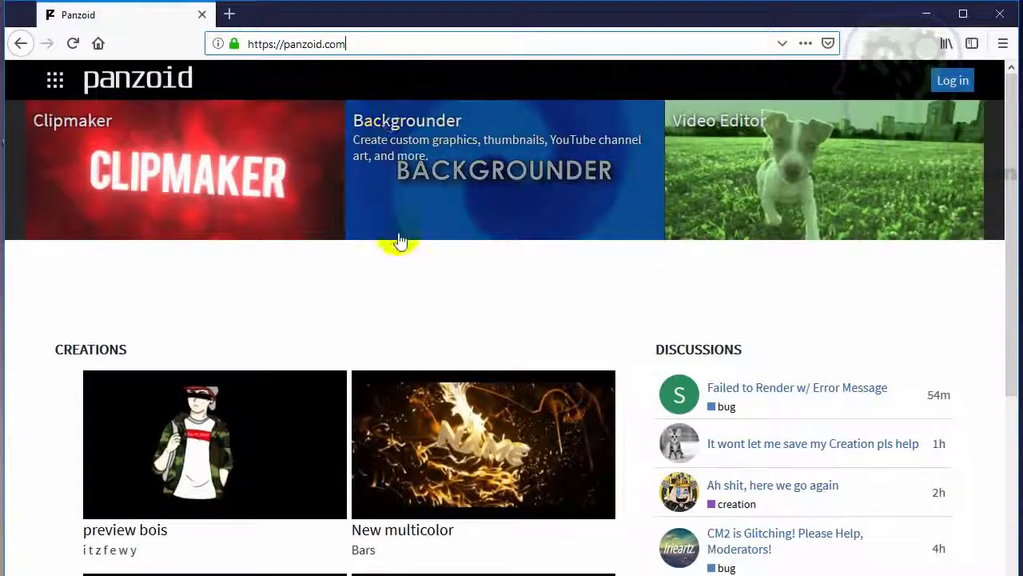
# Step: Browse the creations to "New multicolor", find "Intro Template dual with Leka" from there, and open that template in Clipmaker
pyautogui.scroll(-3, 200, 273)
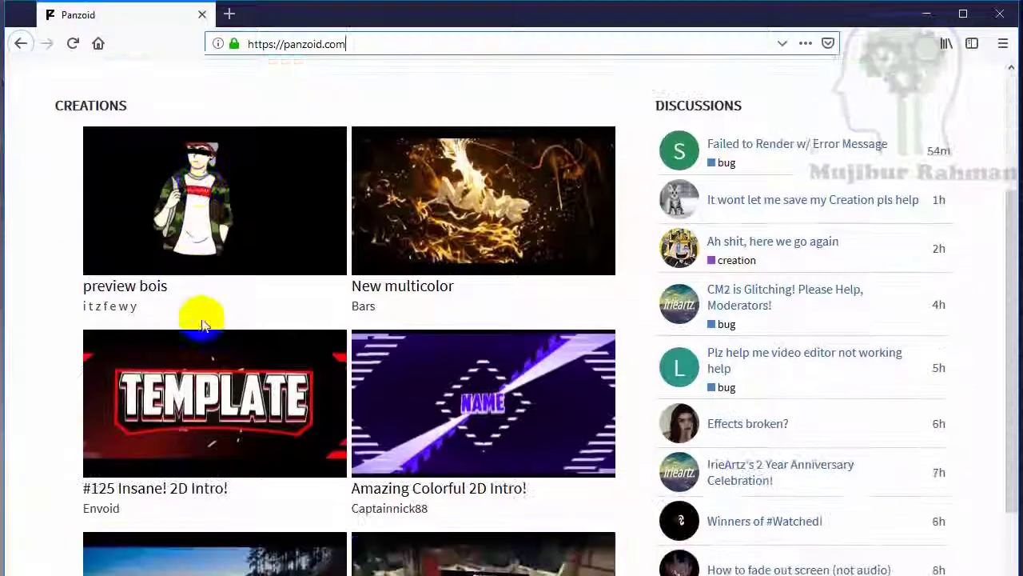
pyautogui.scroll(-4, 447, 315)
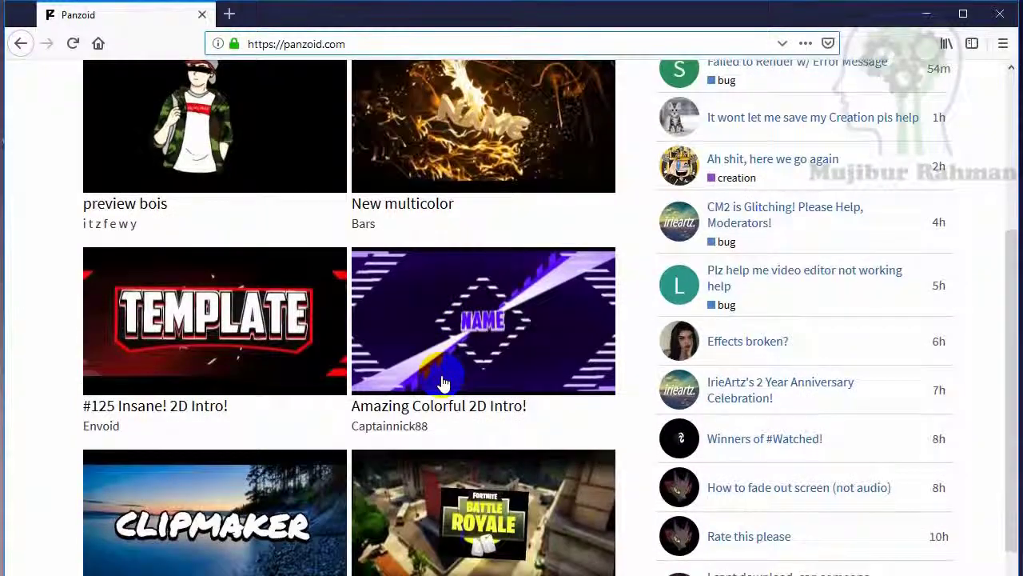
pyautogui.scroll(-2, 442, 380)
pyautogui.scroll(9, 441, 381)
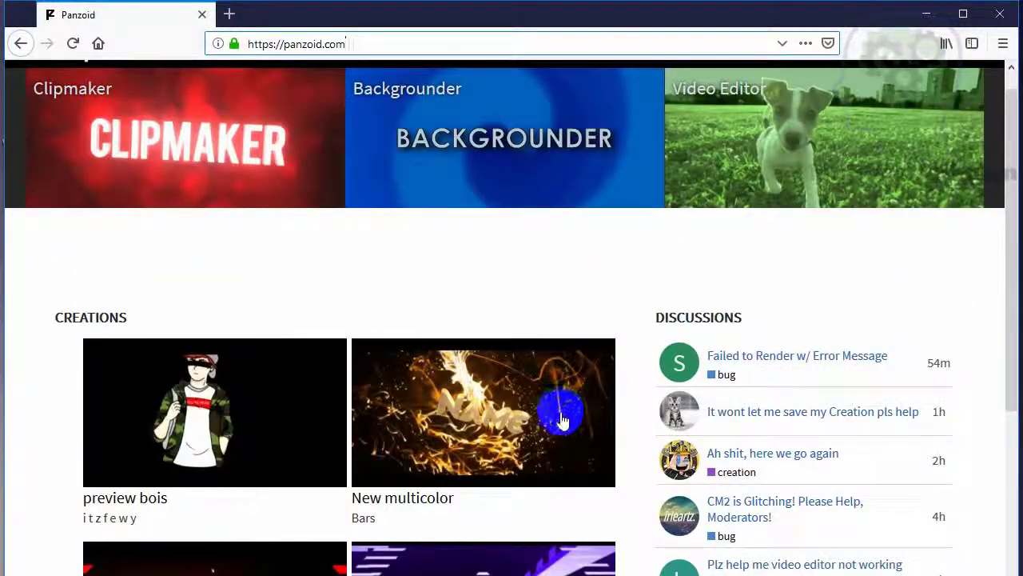
pyautogui.click(562, 419)
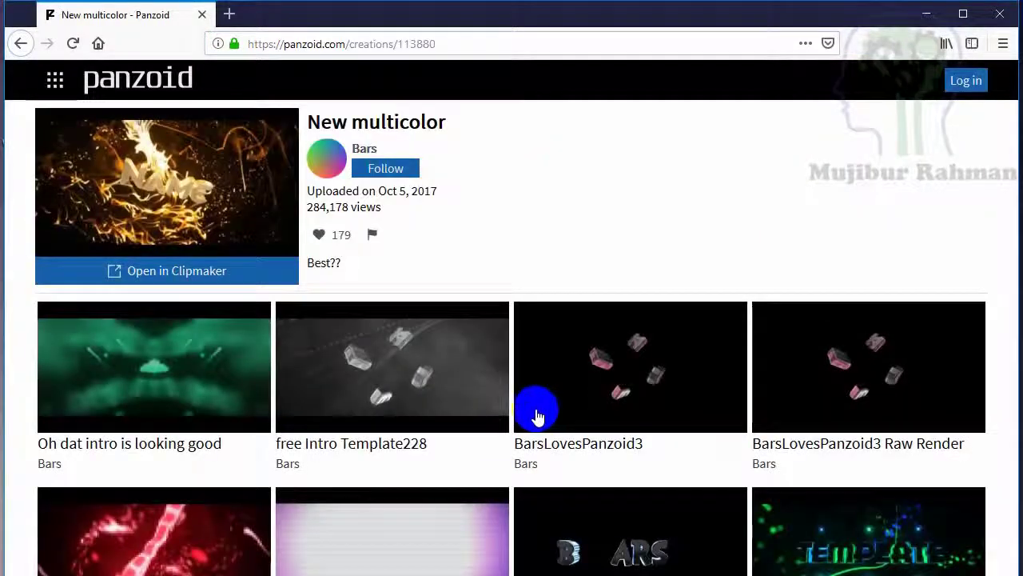
pyautogui.click(839, 568)
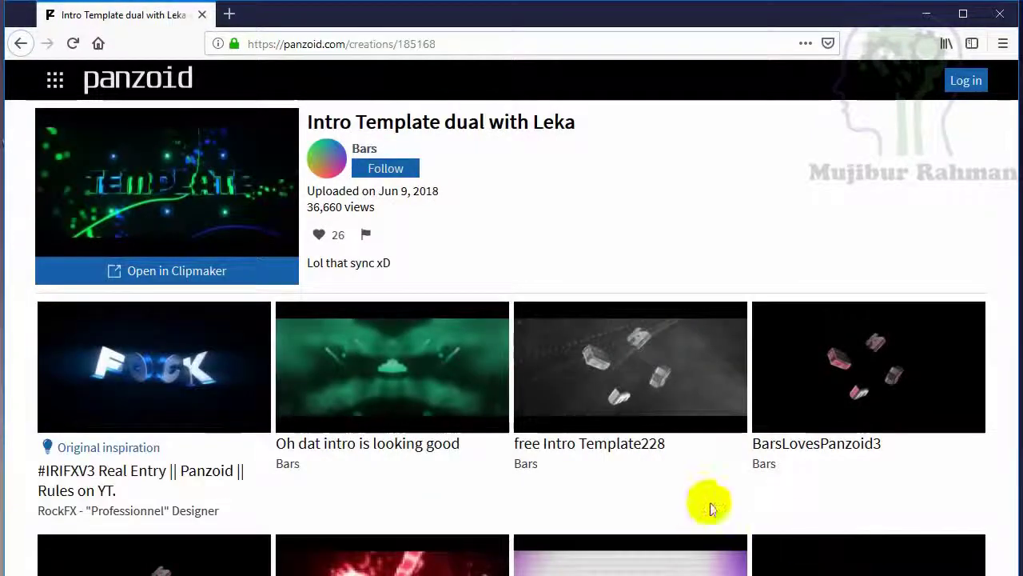
pyautogui.click(170, 283)
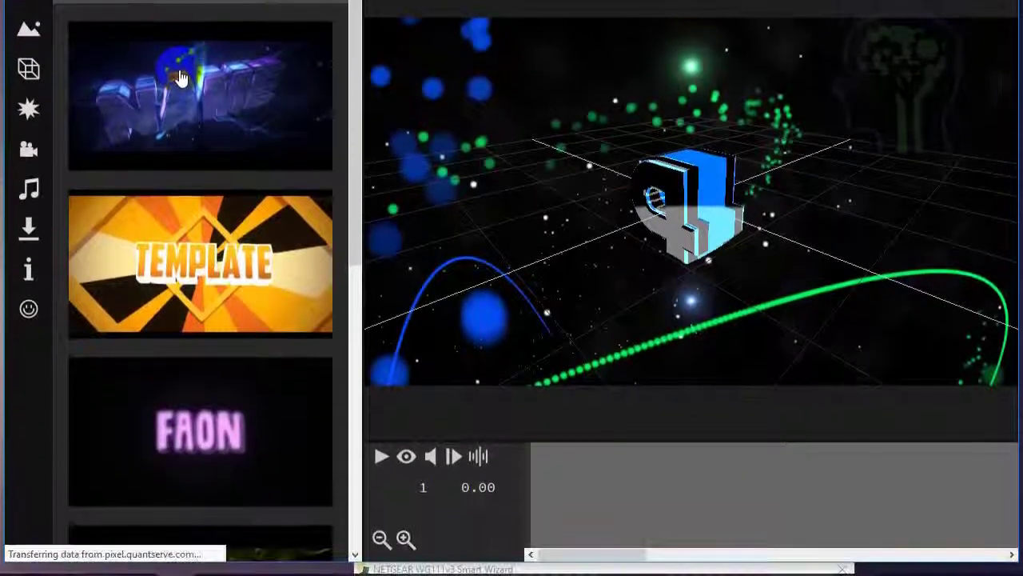
# Step: Preview the intro through its camera by playing it, and rewind to a frame showing the full TEMPLATE text
pyautogui.click(530, 254)
pyautogui.moveTo(530, 254); pyautogui.dragTo(820, 294)
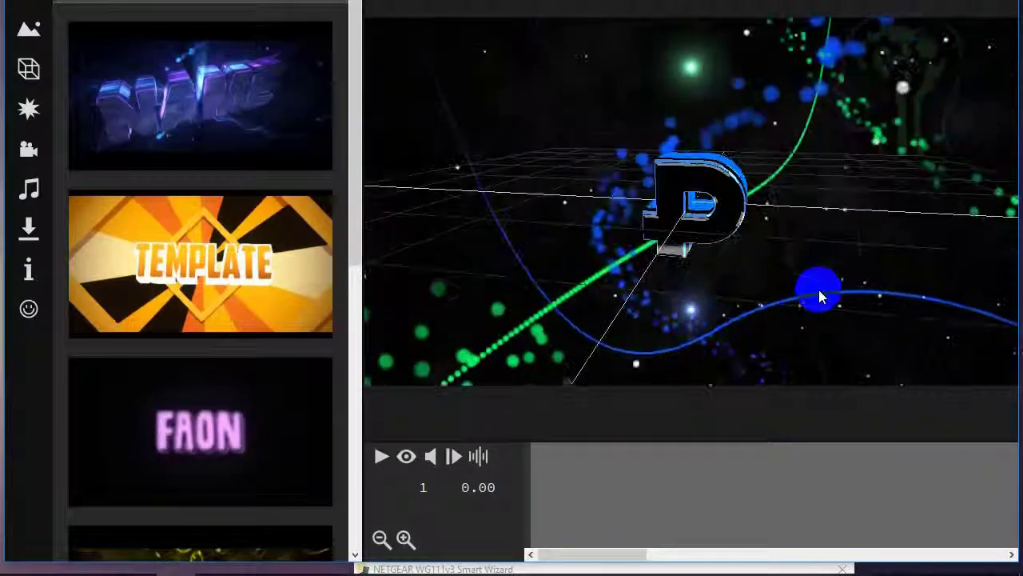
pyautogui.click(408, 457)
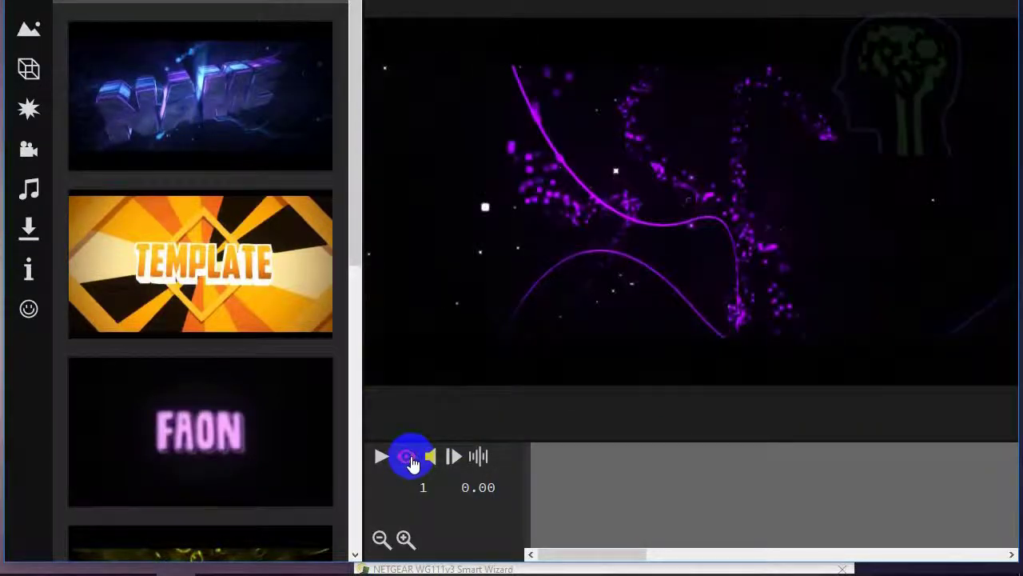
pyautogui.click(382, 458)
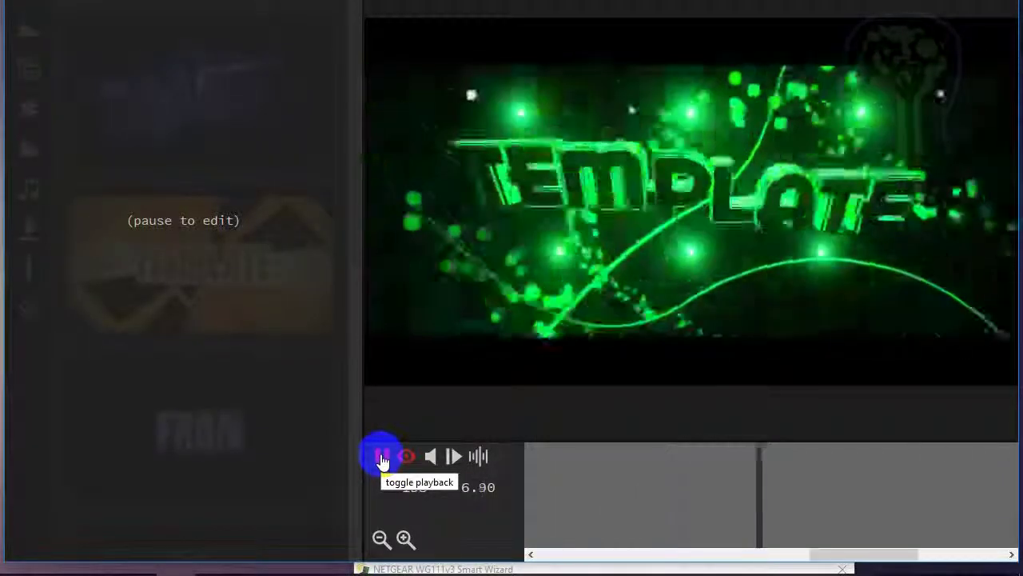
pyautogui.click(382, 458)
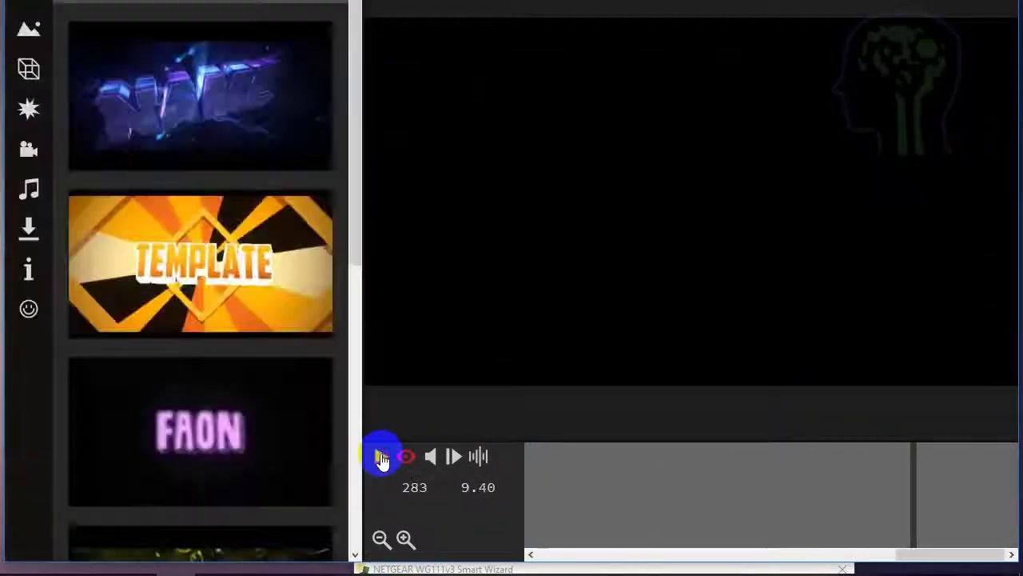
pyautogui.moveTo(905, 502); pyautogui.dragTo(520, 526)
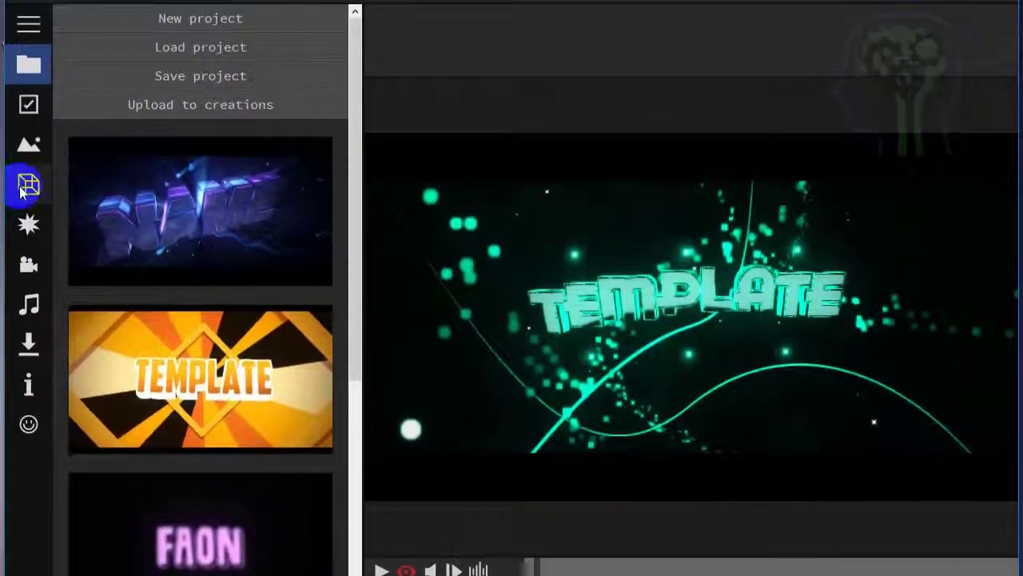
# Step: Display the scene's objects in a taller list and inspect the "x 2" group
pyautogui.click(24, 72)
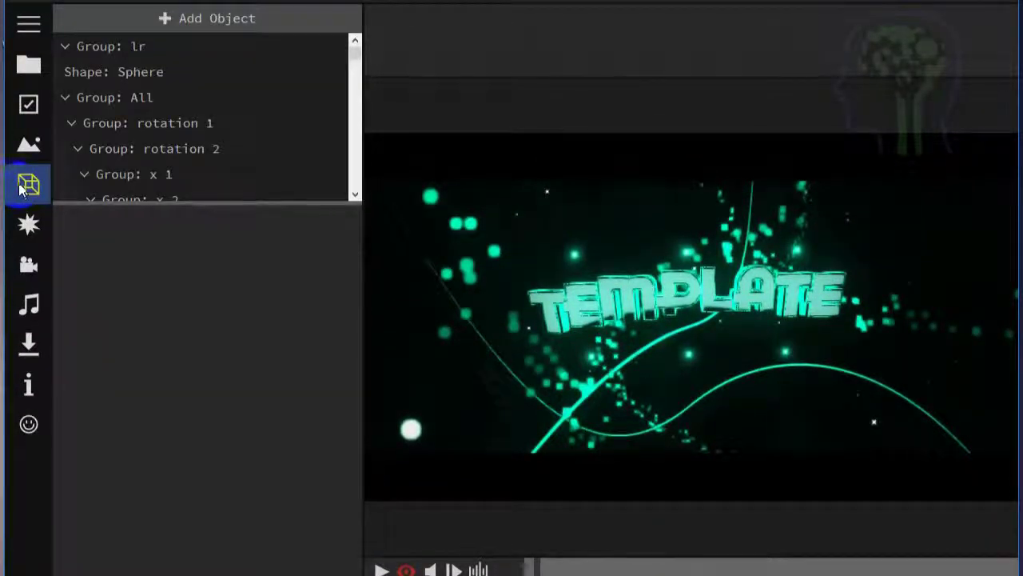
pyautogui.click(225, 200)
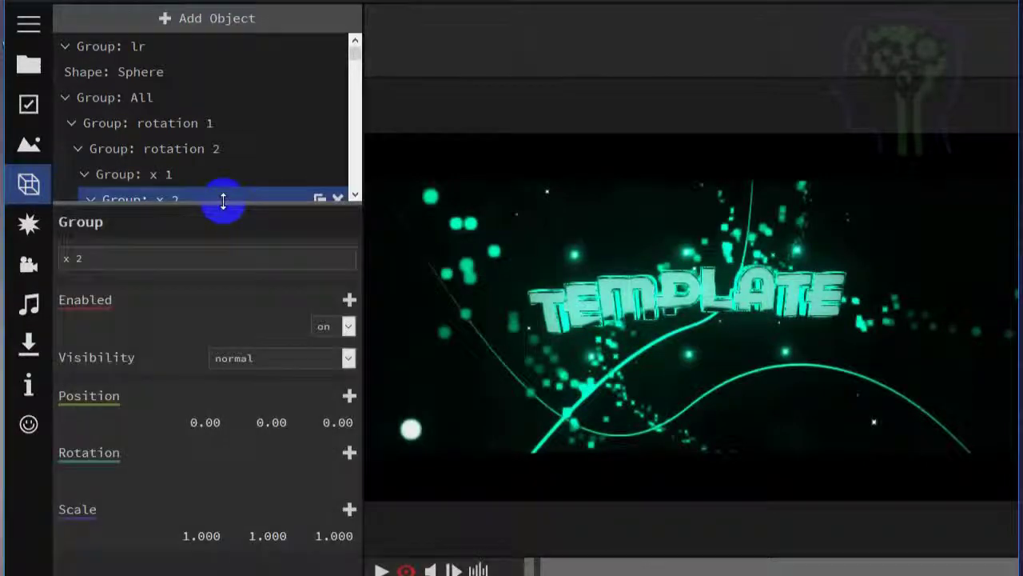
pyautogui.moveTo(223, 204); pyautogui.dragTo(226, 276)
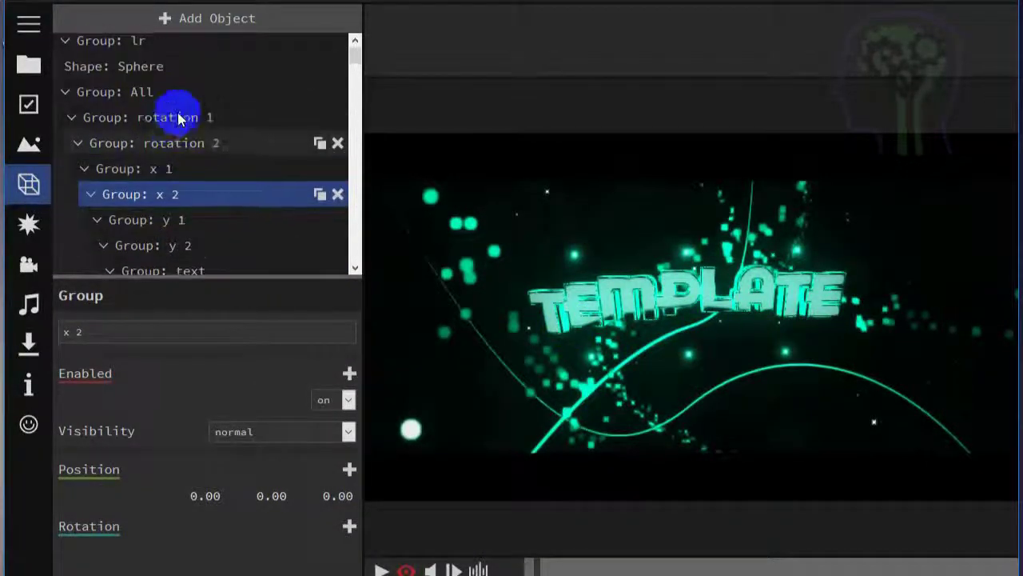
pyautogui.click(91, 200)
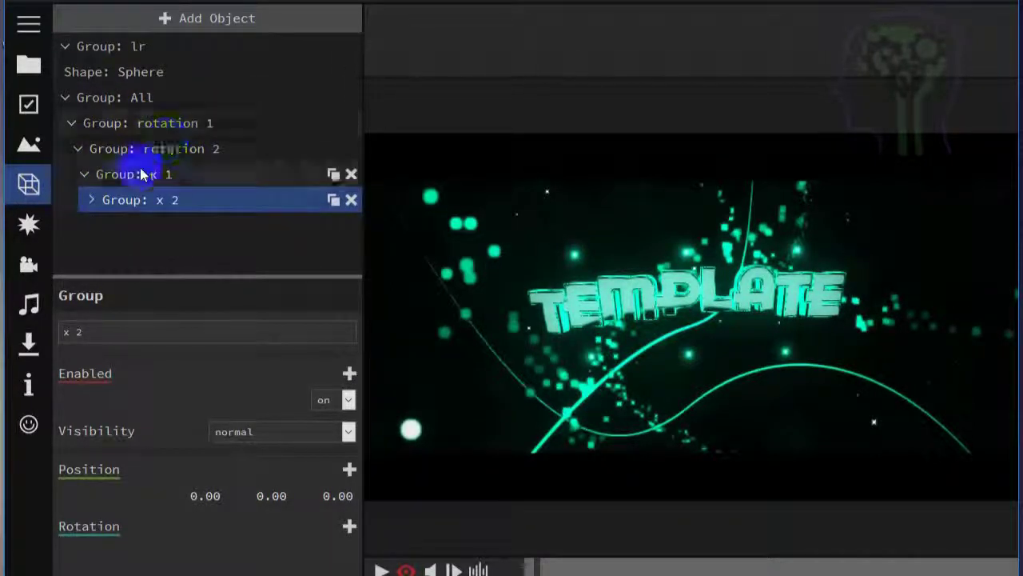
pyautogui.click(91, 200)
# Step: Examine the letter text, particle, flare and spline groups throughout the template's object hierarchy
pyautogui.scroll(-8, 179, 145)
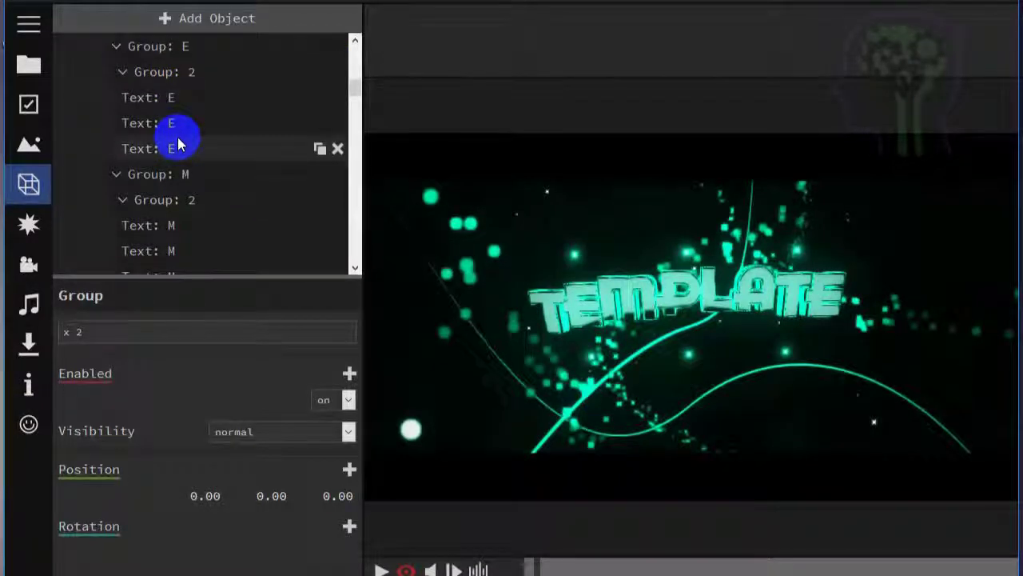
pyautogui.scroll(-12, 194, 148)
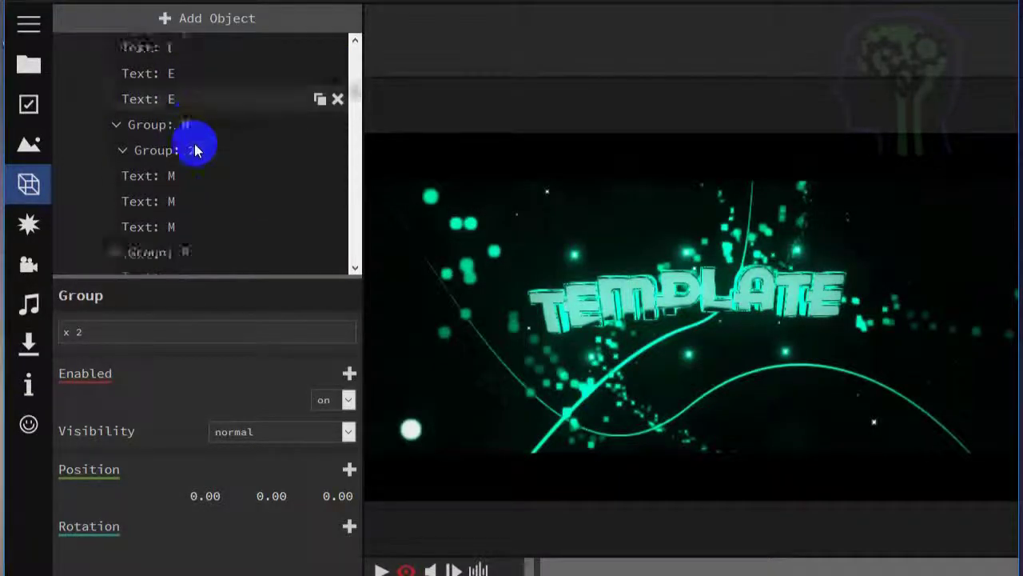
pyautogui.scroll(-10, 195, 148)
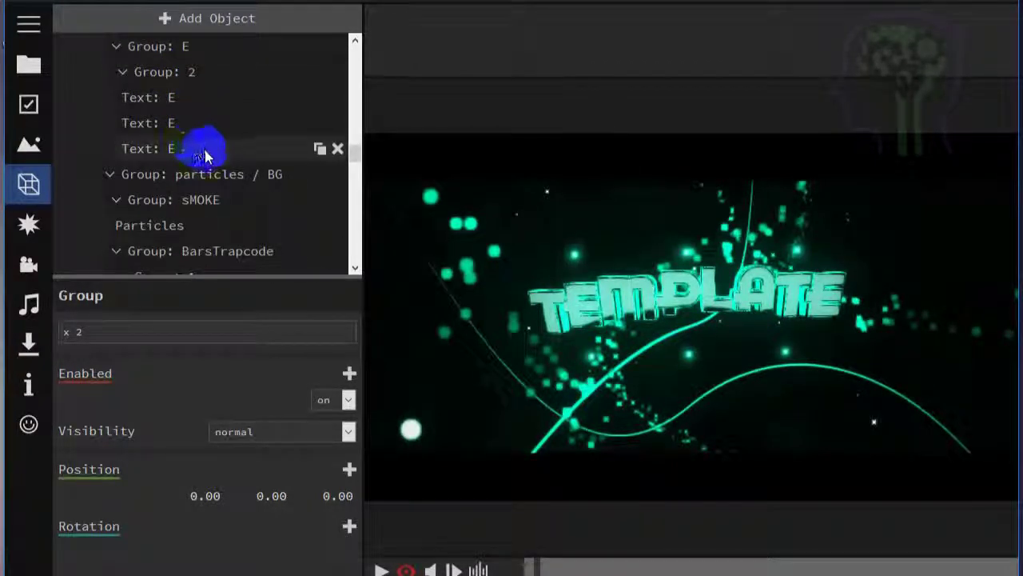
pyautogui.scroll(-4, 205, 154)
pyautogui.scroll(-10, 206, 154)
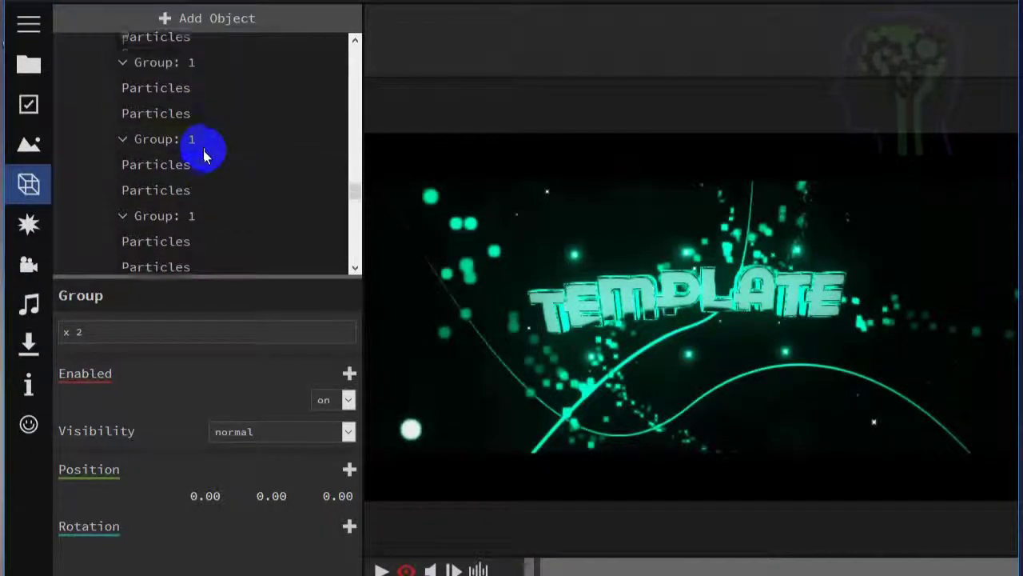
pyautogui.scroll(-10, 205, 155)
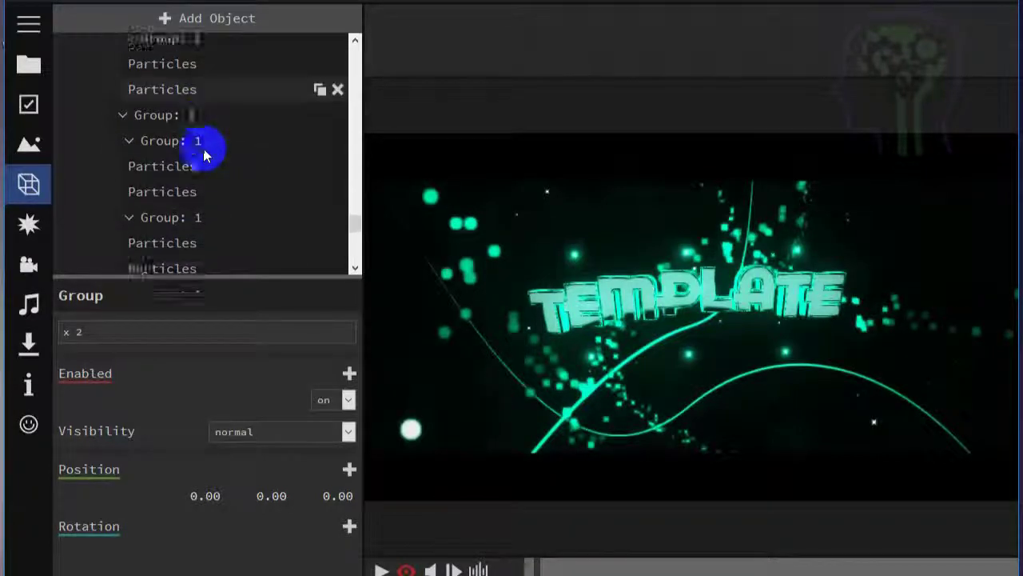
pyautogui.scroll(-1, 206, 154)
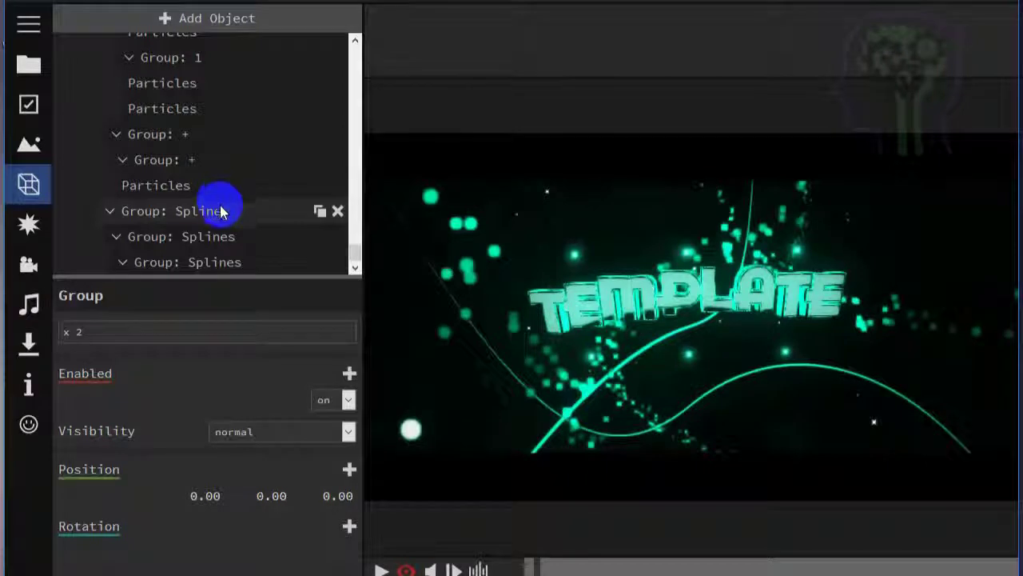
pyautogui.scroll(3, 211, 254)
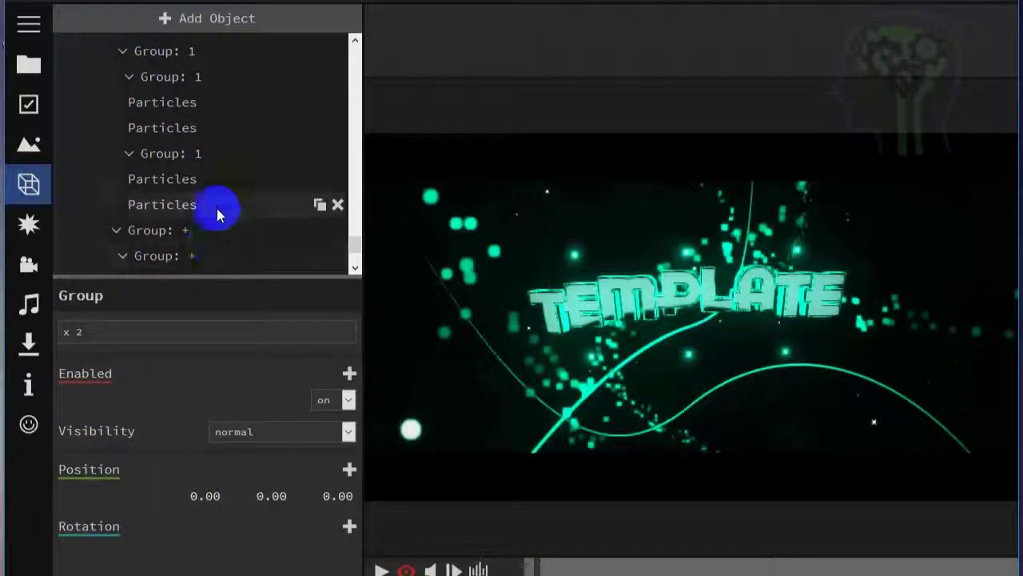
pyautogui.scroll(2, 216, 207)
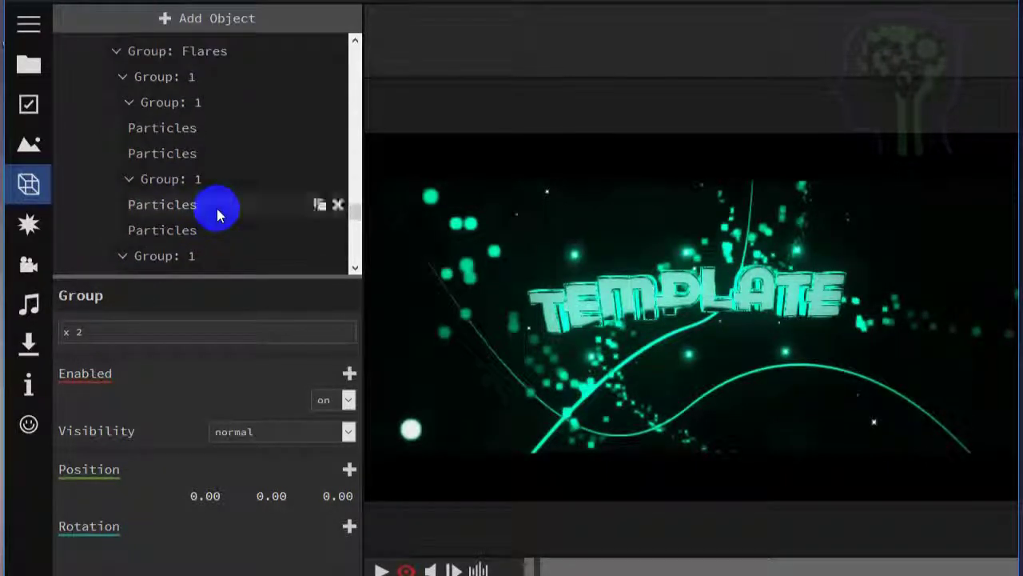
pyautogui.scroll(10, 217, 208)
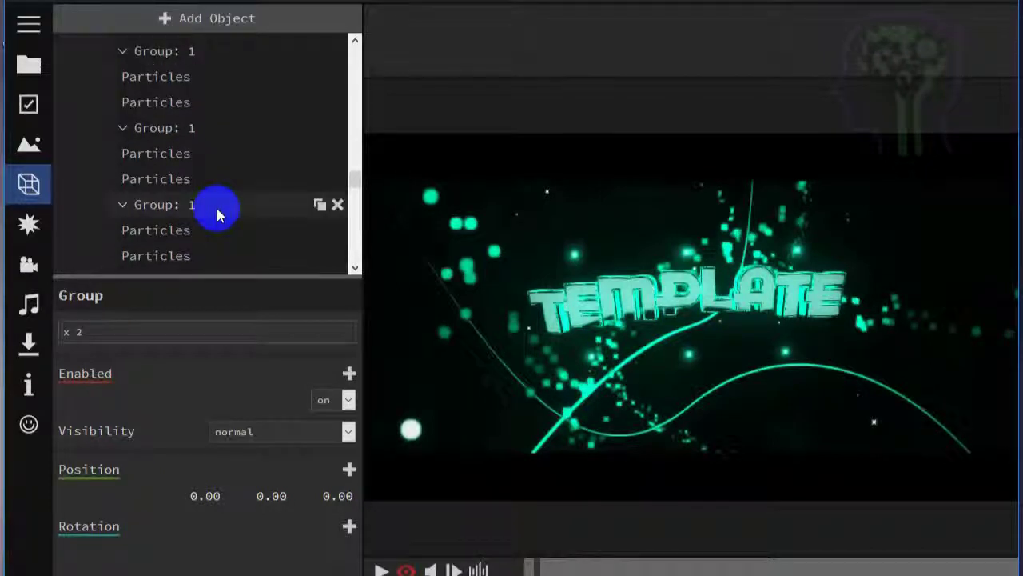
pyautogui.scroll(5, 217, 208)
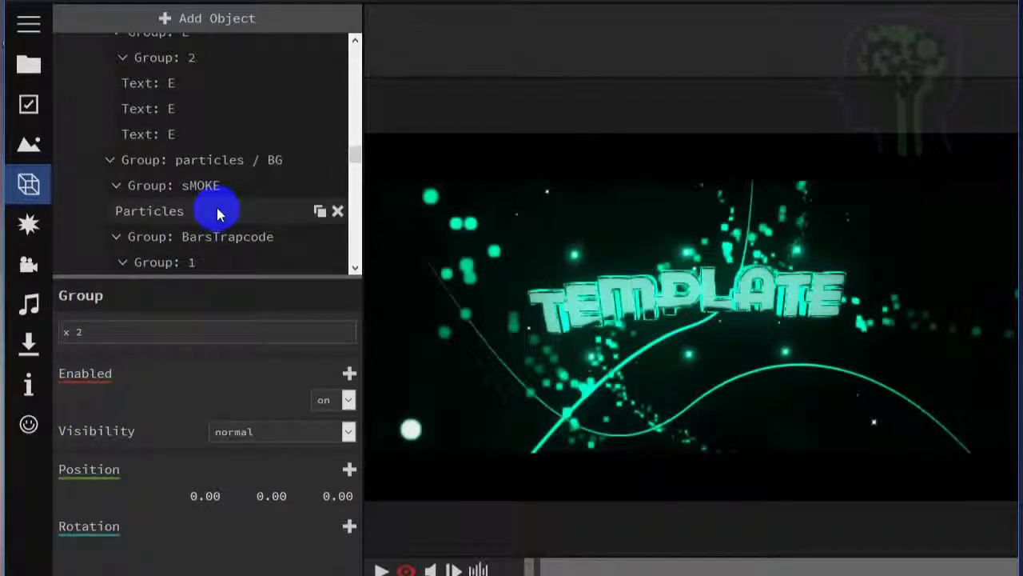
pyautogui.scroll(4, 216, 210)
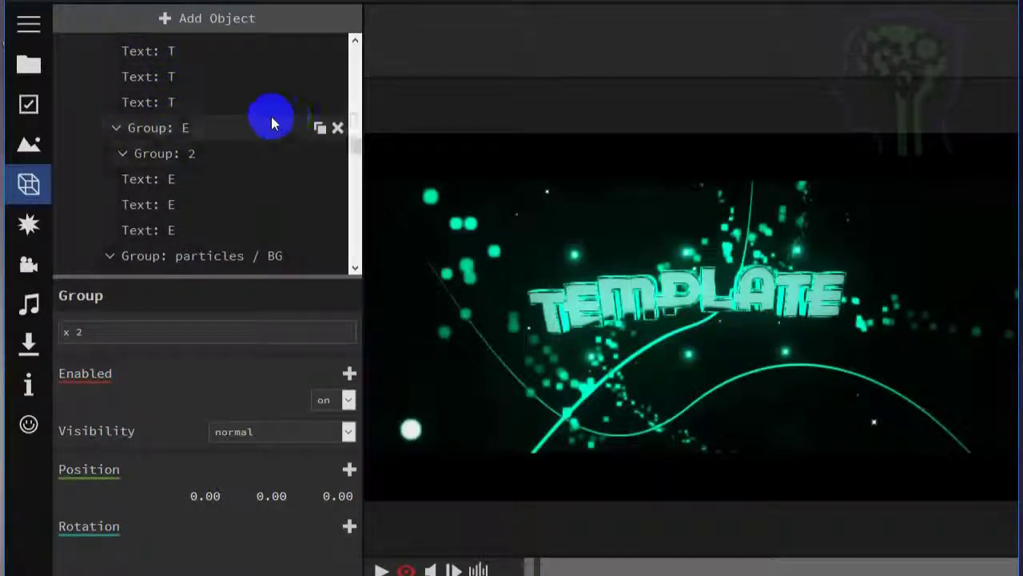
# Step: Load the purple and blue 3D NAME template from the project gallery, leaving the current project without saving
pyautogui.click(29, 64)
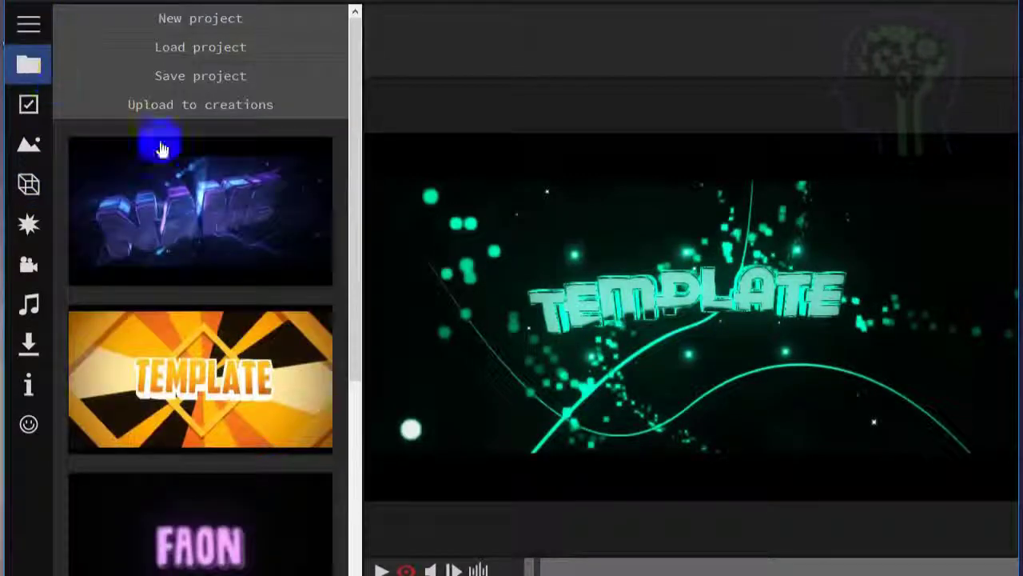
pyautogui.scroll(-1, 240, 288)
pyautogui.scroll(-3, 240, 279)
pyautogui.scroll(4, 240, 283)
pyautogui.click(245, 221)
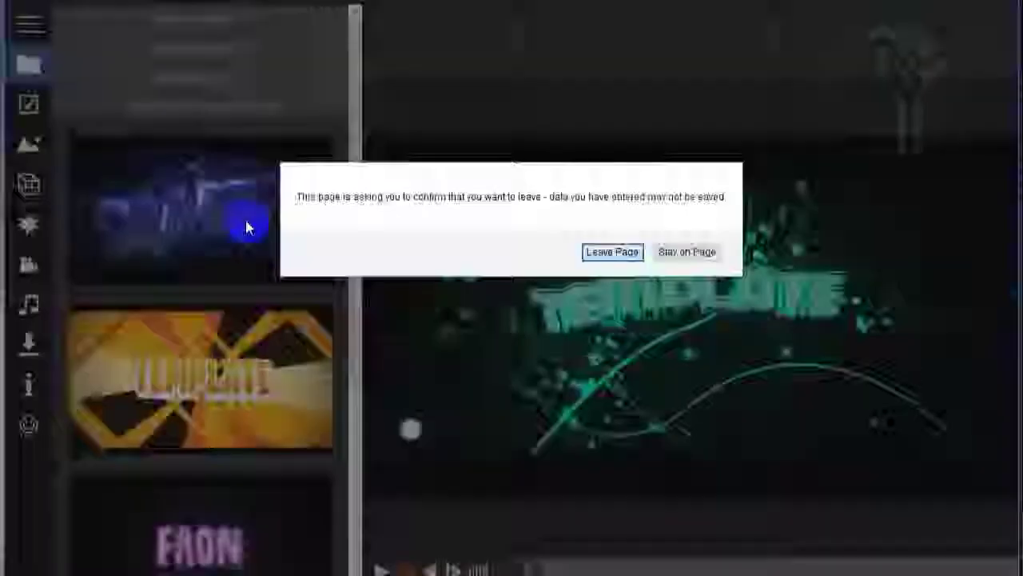
pyautogui.click(622, 258)
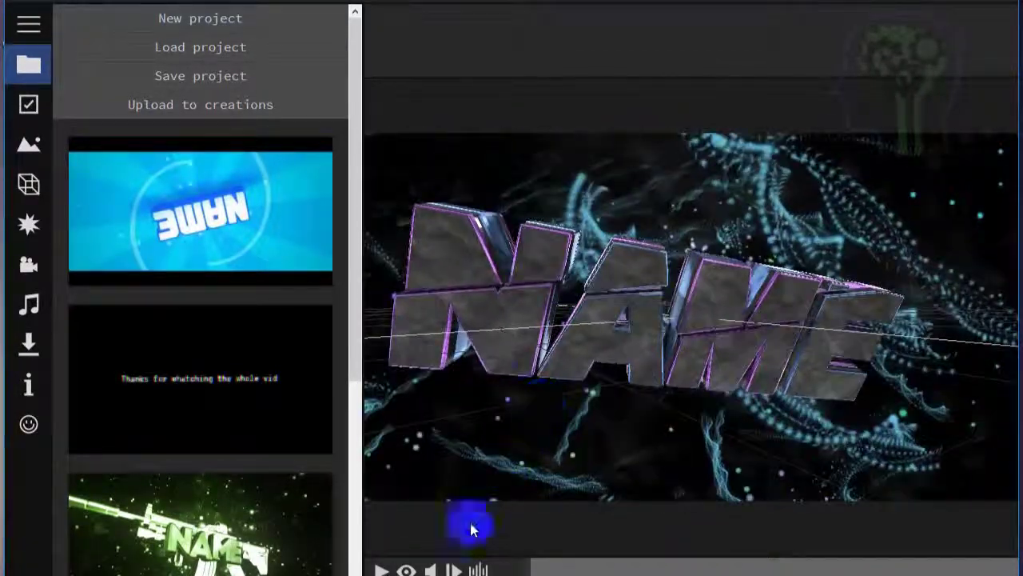
# Step: Play the NAME intro through its camera, pause it, and move to a frame showing the whole word
pyautogui.click(406, 569)
pyautogui.click(380, 569)
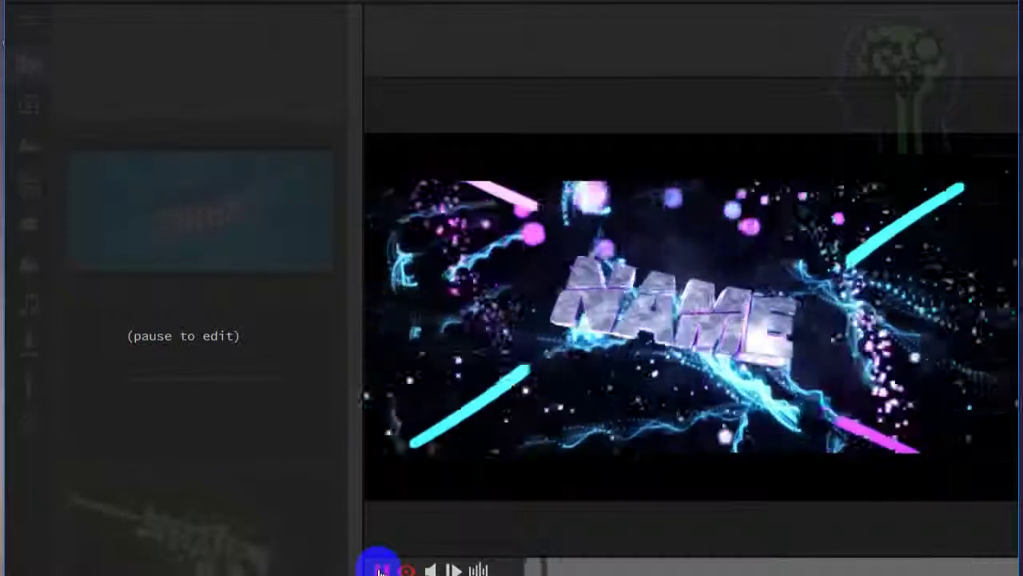
pyautogui.click(381, 569)
pyautogui.click(652, 564)
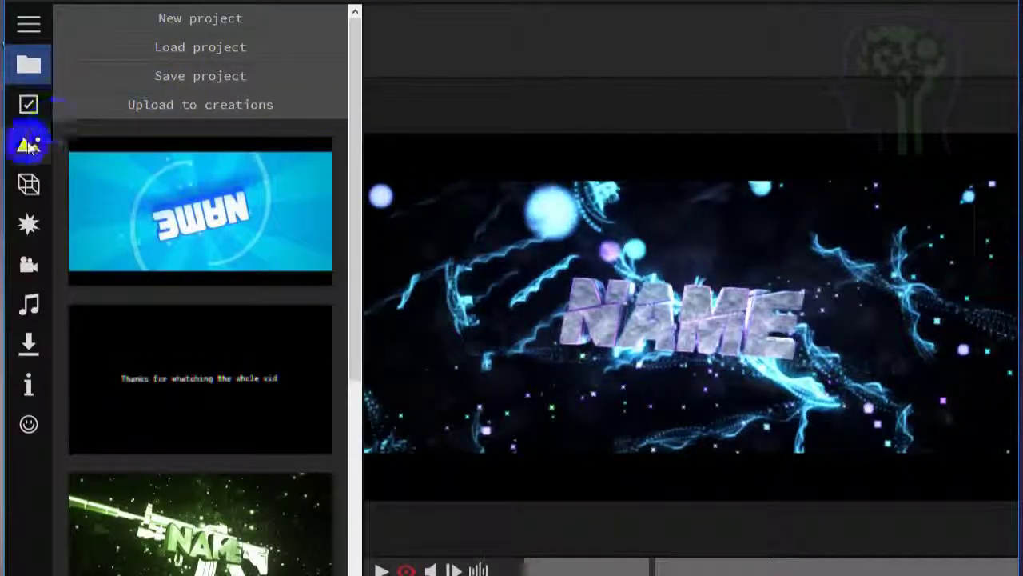
# Step: Display the NAME template's objects in a taller list and locate the text objects of its individual letters
pyautogui.click(28, 185)
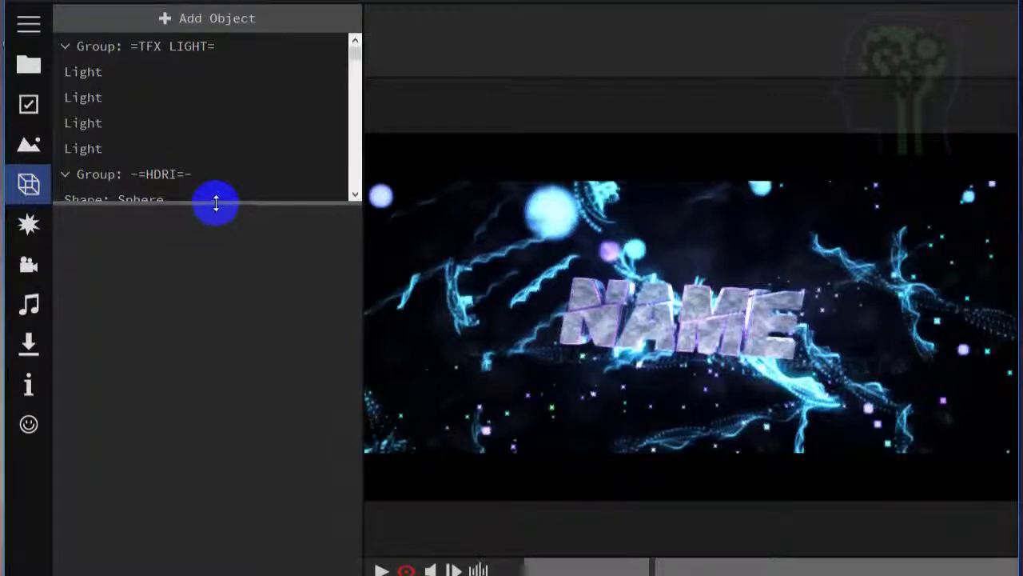
pyautogui.moveTo(216, 203); pyautogui.dragTo(226, 311)
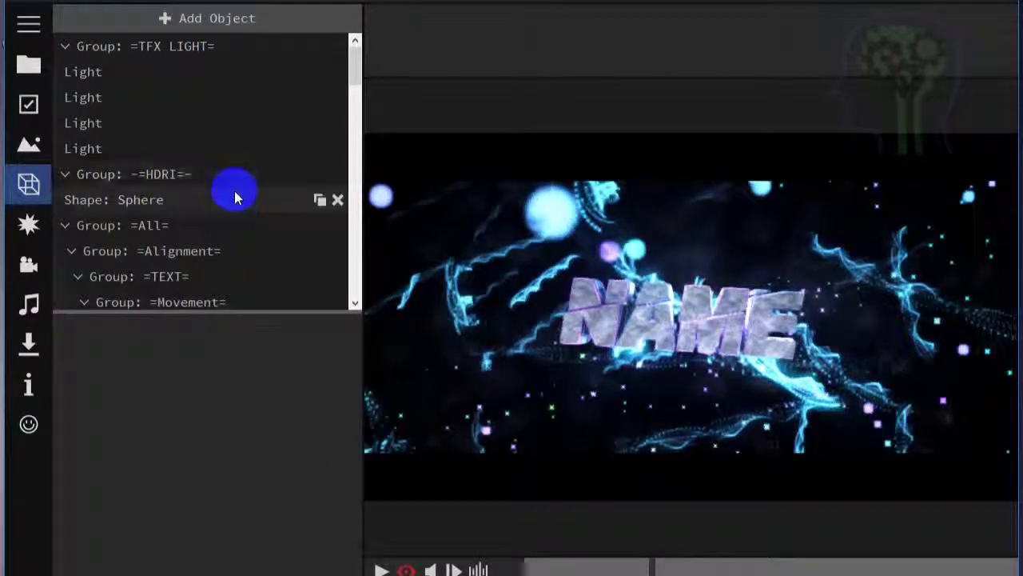
pyautogui.scroll(-15, 233, 194)
pyautogui.scroll(-5, 233, 194)
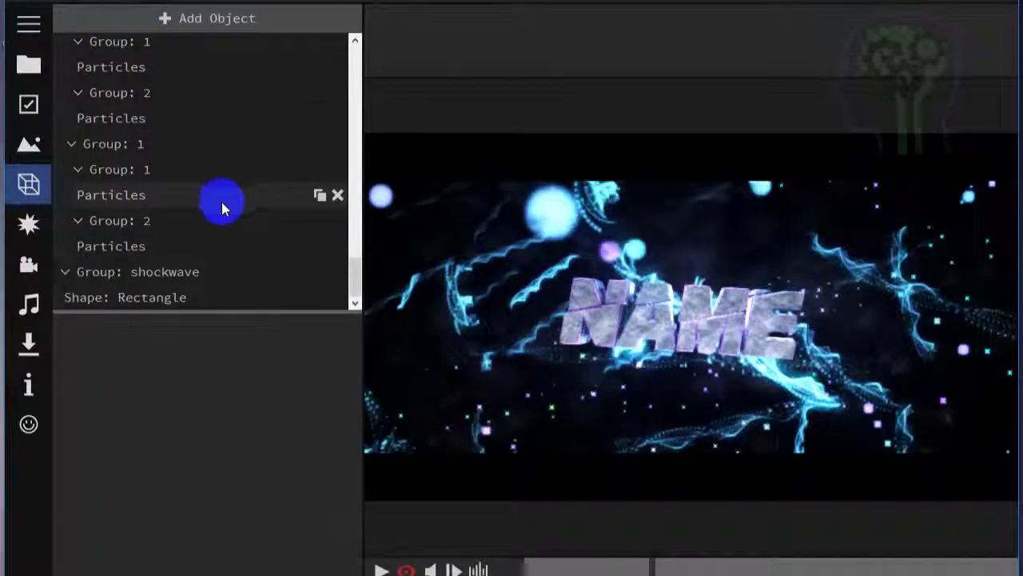
pyautogui.scroll(5, 170, 228)
pyautogui.scroll(10, 170, 227)
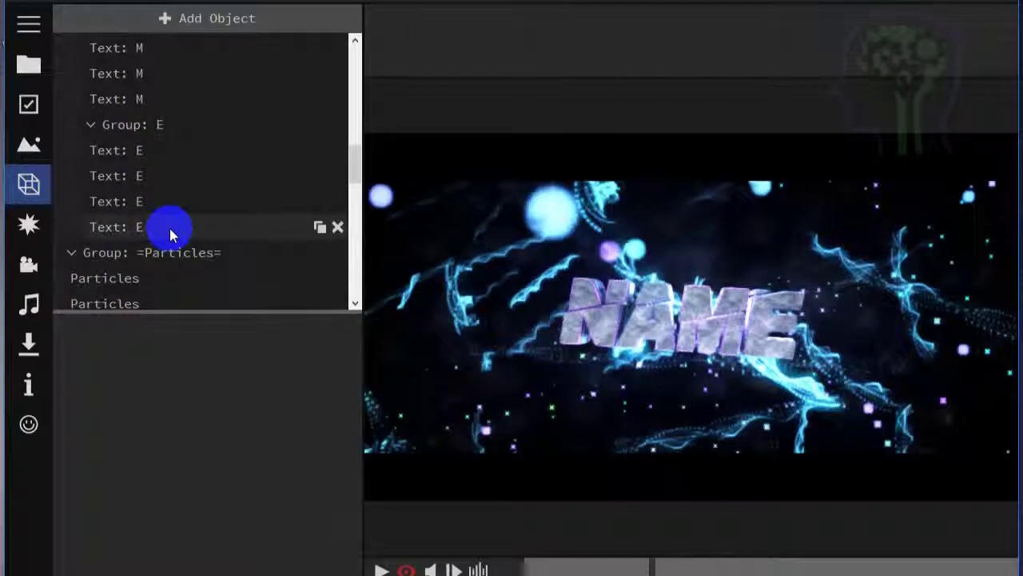
# Step: Change the first text object in group N to the letter A
pyautogui.scroll(3, 171, 228)
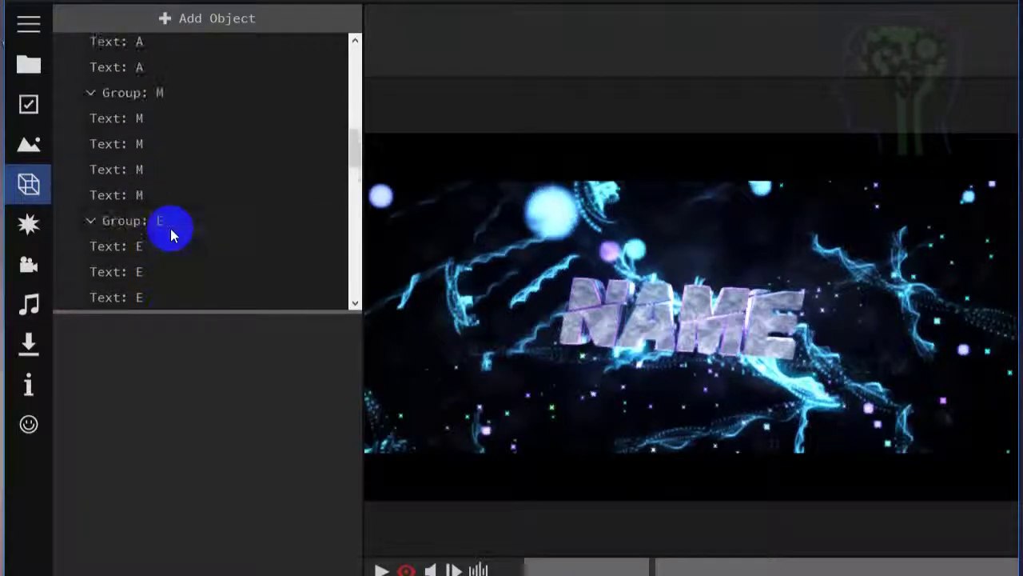
pyautogui.scroll(3, 171, 227)
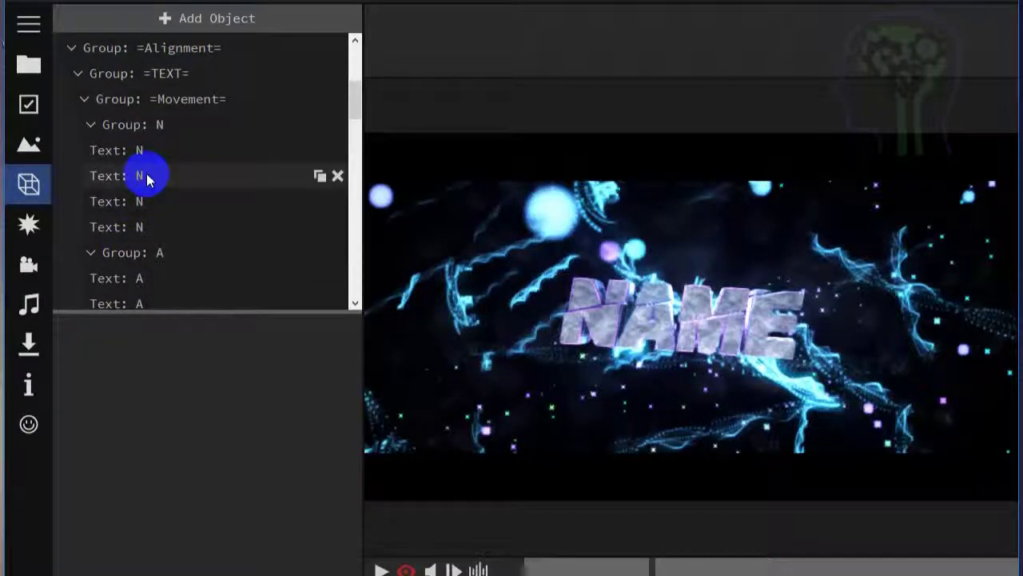
pyautogui.click(589, 348)
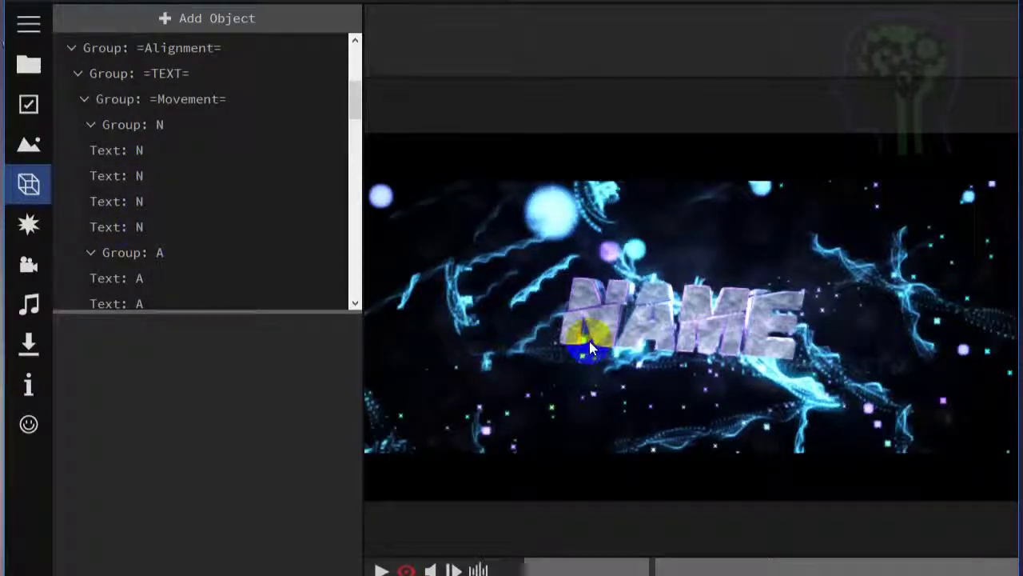
pyautogui.click(157, 154)
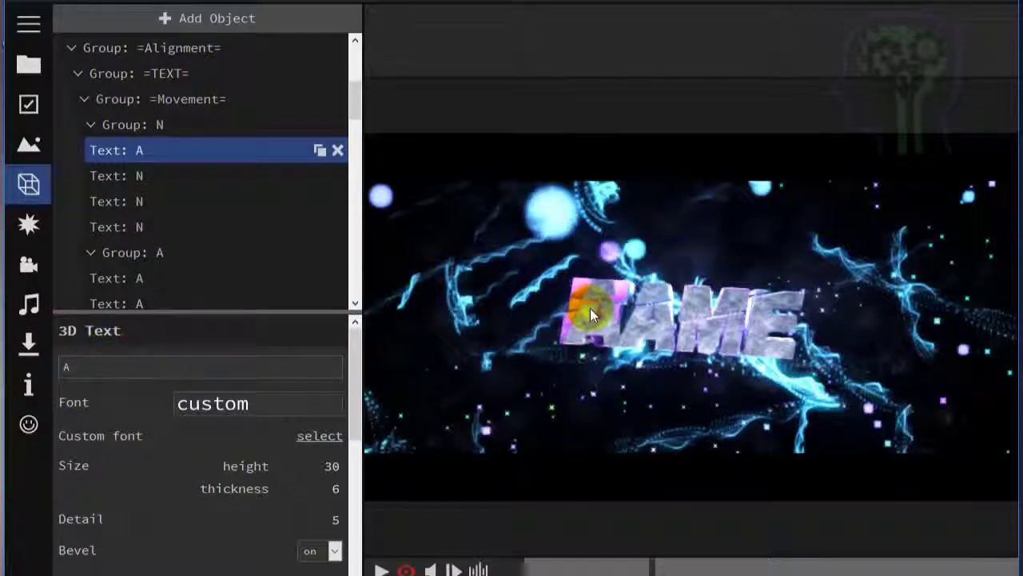
# Step: Leave the camera view for a free angled view, change group N's second text to "a", and shift it slightly
pyautogui.click(408, 569)
pyautogui.moveTo(612, 347); pyautogui.dragTo(168, 314)
pyautogui.click(140, 178)
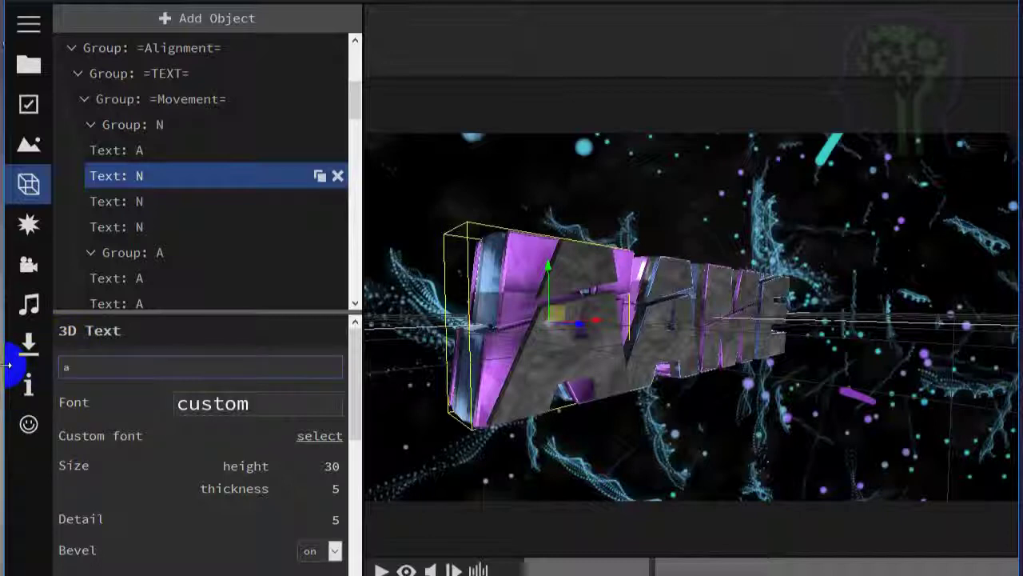
pyautogui.click(250, 432)
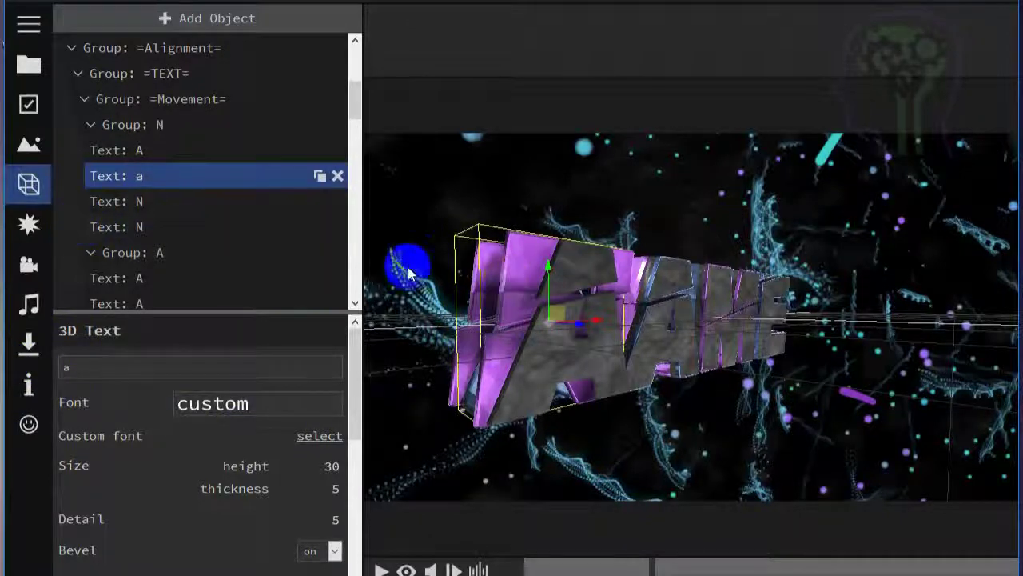
pyautogui.moveTo(577, 324)
pyautogui.mouseDown()
pyautogui.moveTo(651, 320)
pyautogui.moveTo(646, 332)
pyautogui.moveTo(582, 331)
pyautogui.mouseUp()
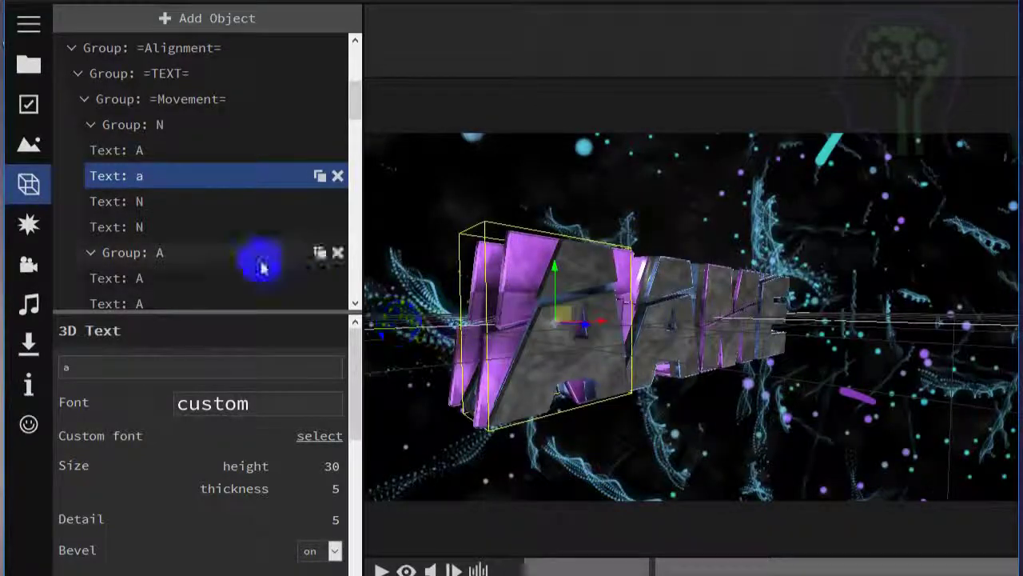
# Step: Change the third and fourth texts in group N to "y" and "h", shifting both letters in the 3D view
pyautogui.click(157, 206)
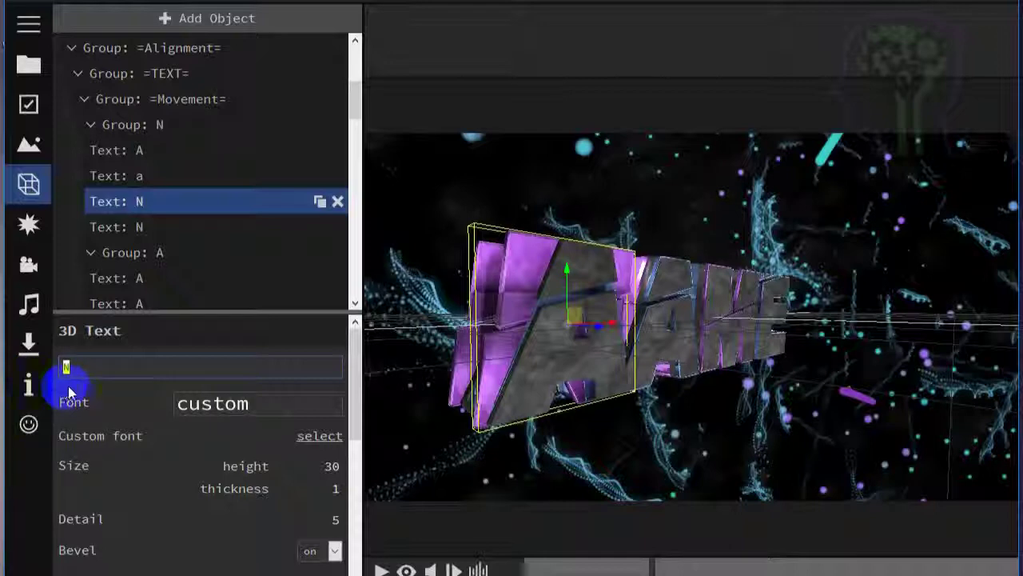
pyautogui.write('y')
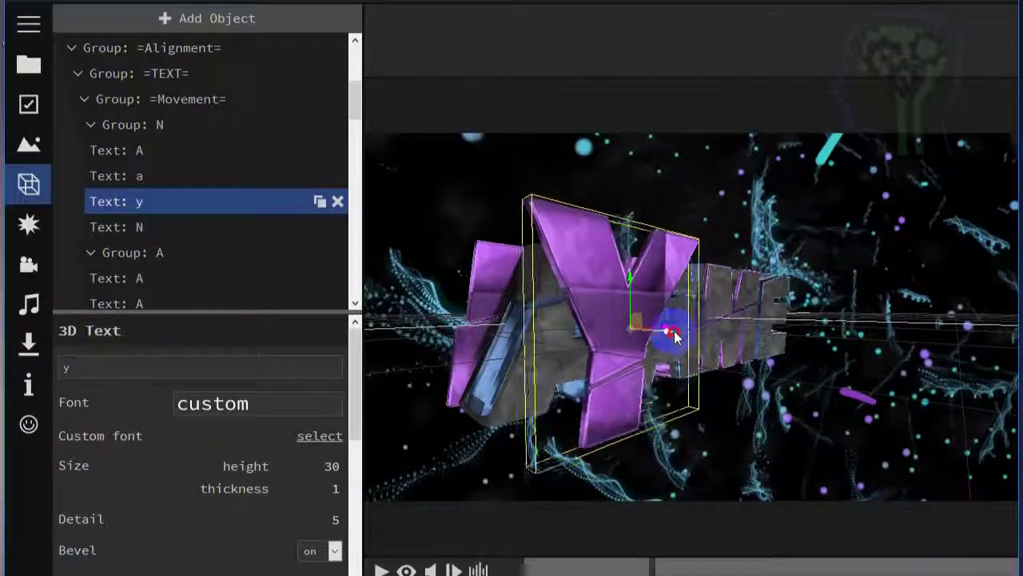
pyautogui.click(126, 227)
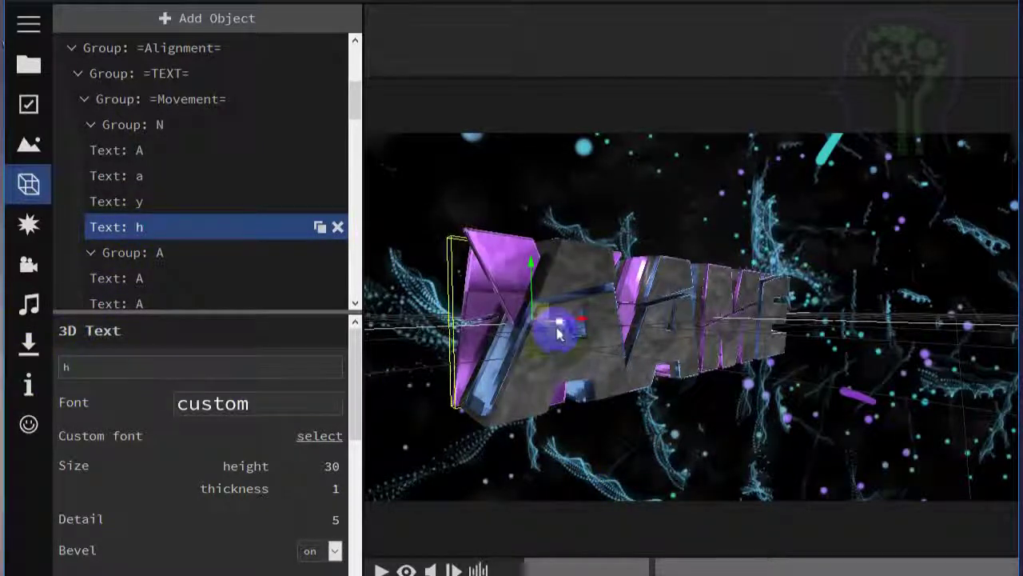
pyautogui.moveTo(559, 334); pyautogui.dragTo(581, 375)
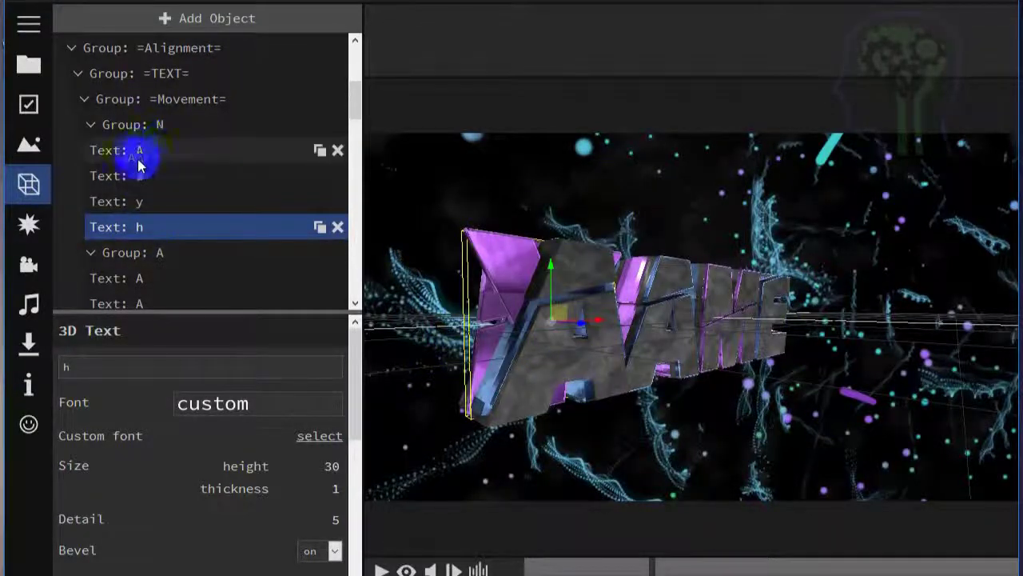
# Step: Rename group N as "a" and move the whole group to about -42.54, -0.14, -5.70
pyautogui.click(92, 128)
pyautogui.click(92, 128)
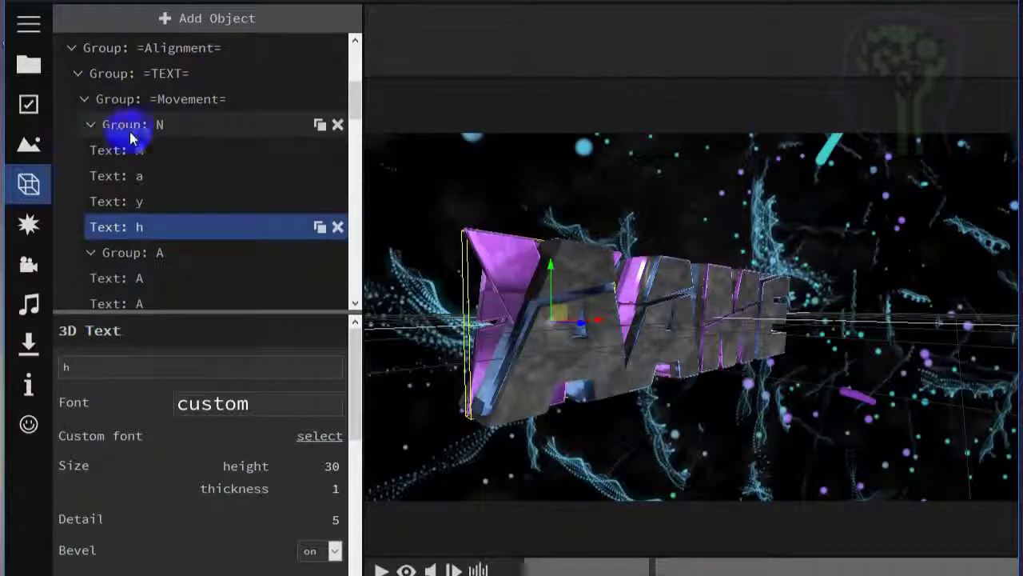
pyautogui.click(170, 128)
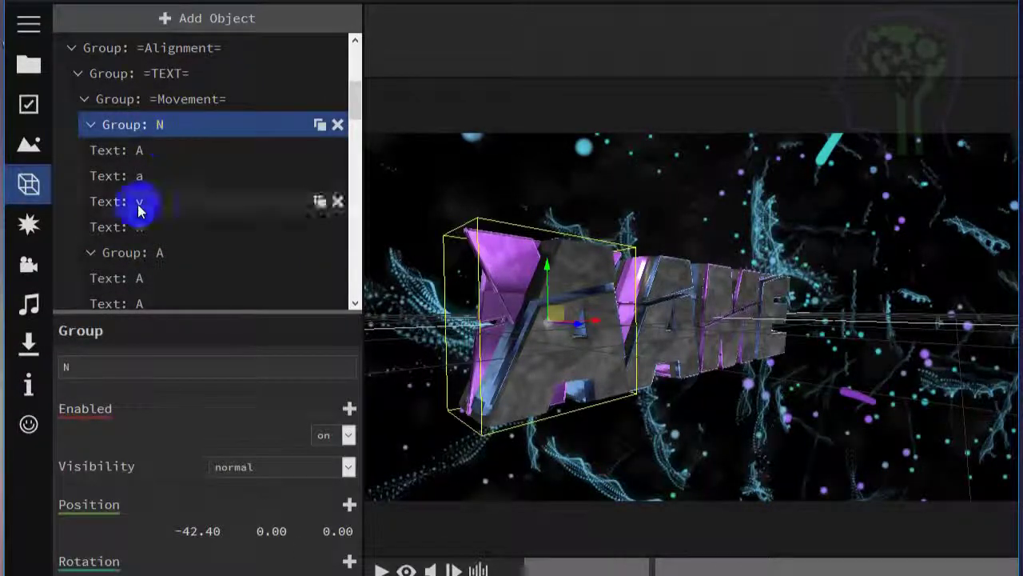
pyautogui.doubleClick(103, 365)
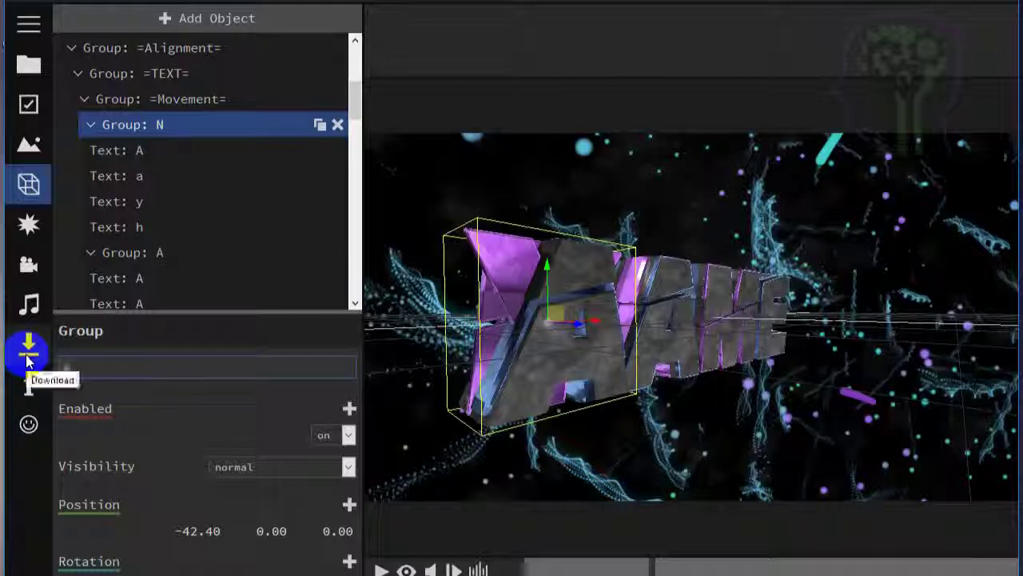
pyautogui.write('a')
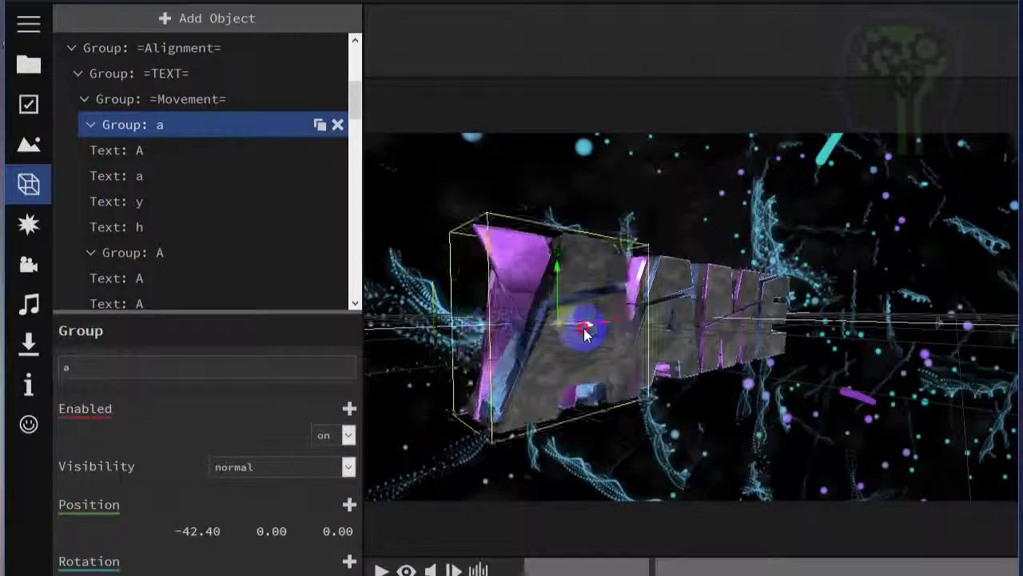
pyautogui.moveTo(584, 334); pyautogui.dragTo(561, 328)
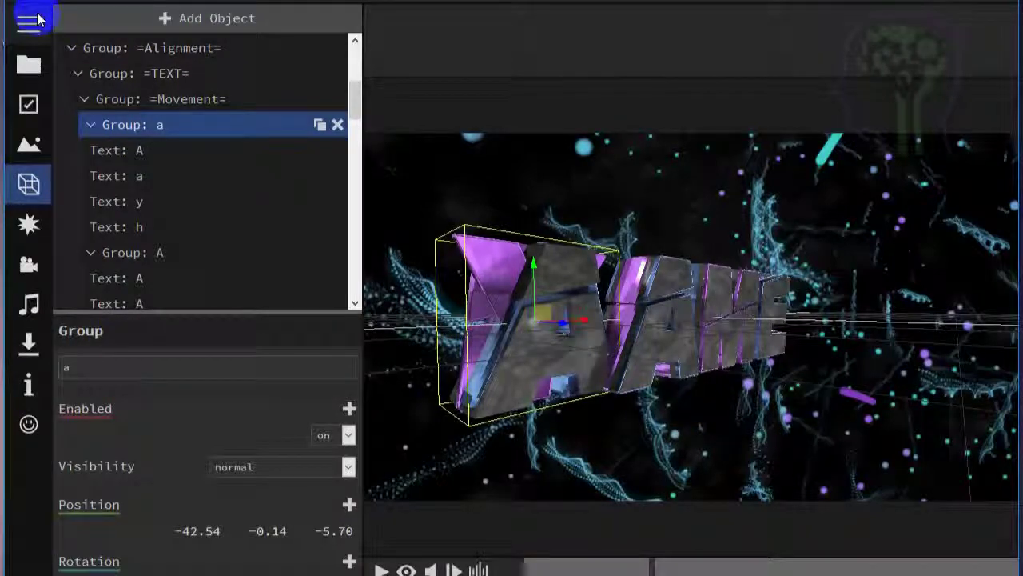
# Step: Load the YOURNAME template with circle particles, leaving the current project without saving, and play it briefly through its camera
pyautogui.click(28, 64)
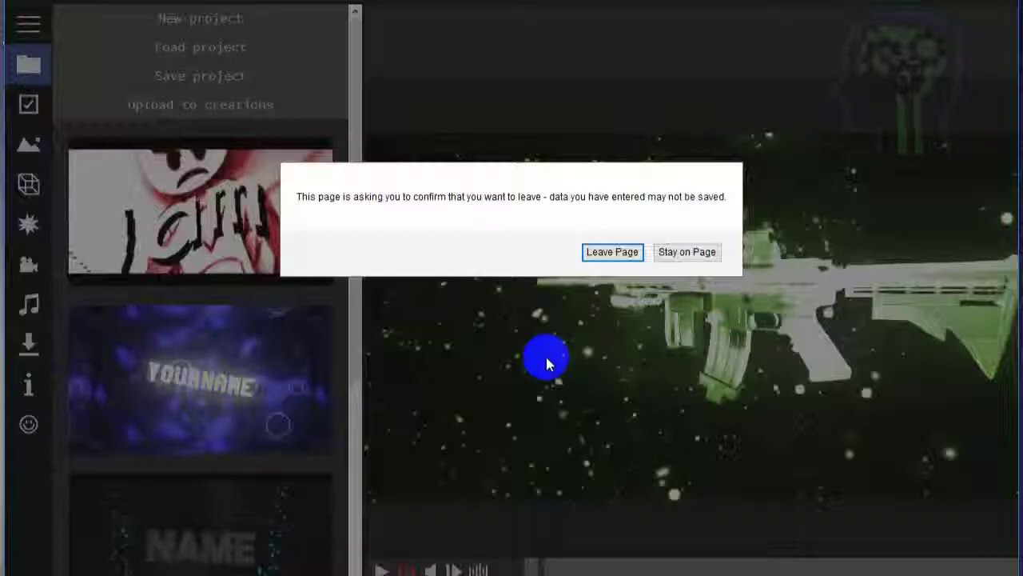
pyautogui.click(613, 252)
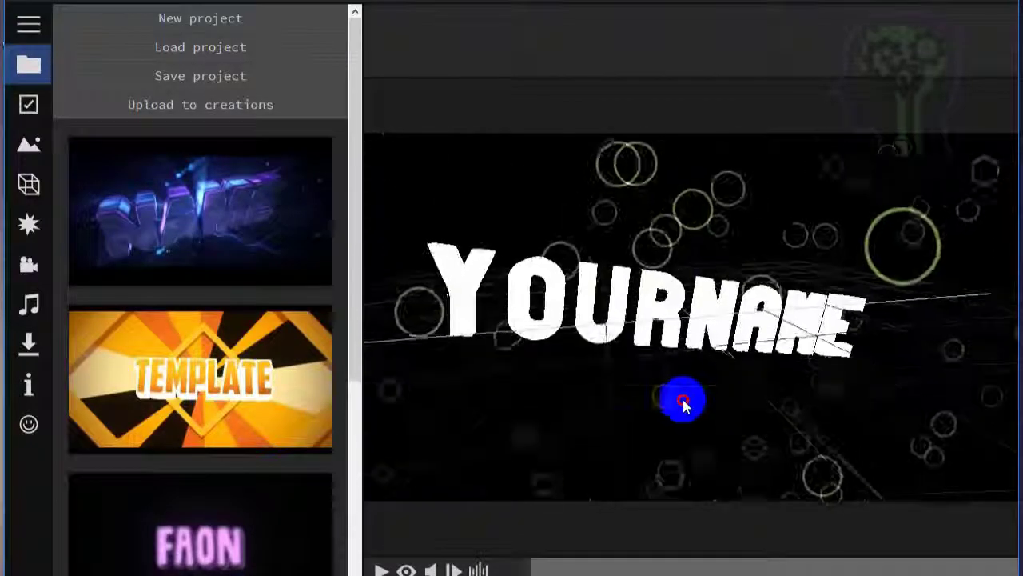
pyautogui.click(406, 569)
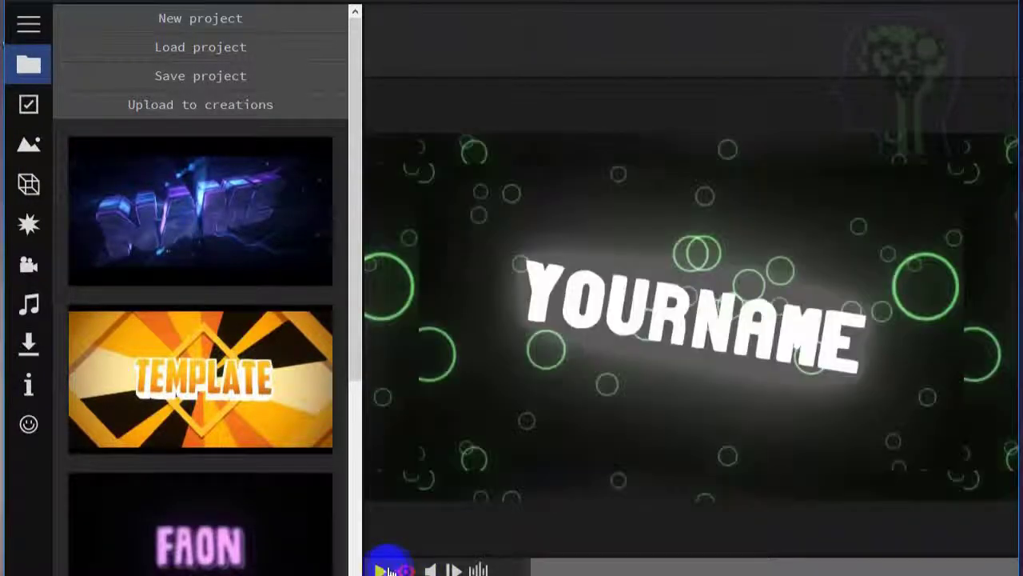
pyautogui.click(383, 569)
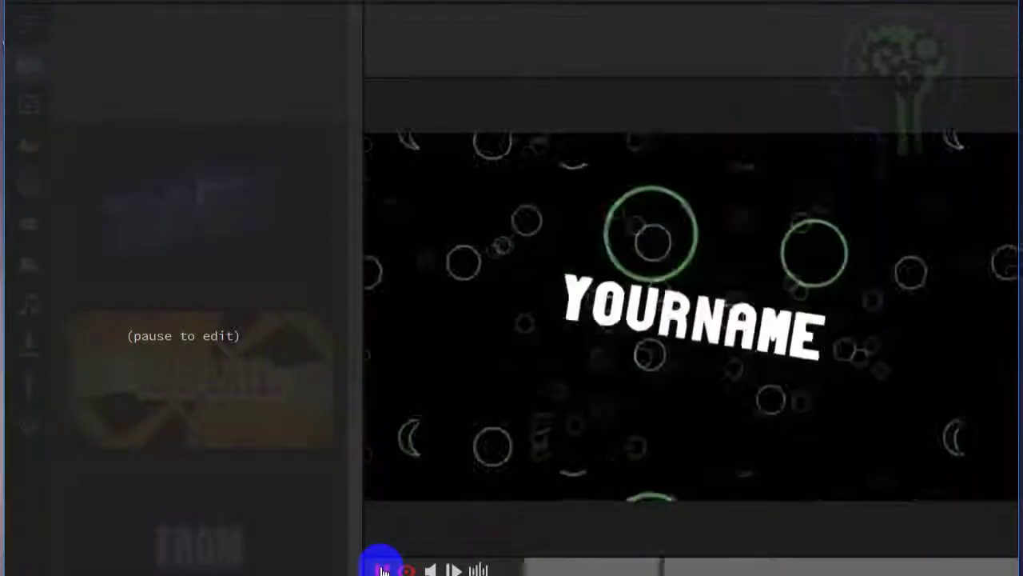
pyautogui.click(383, 569)
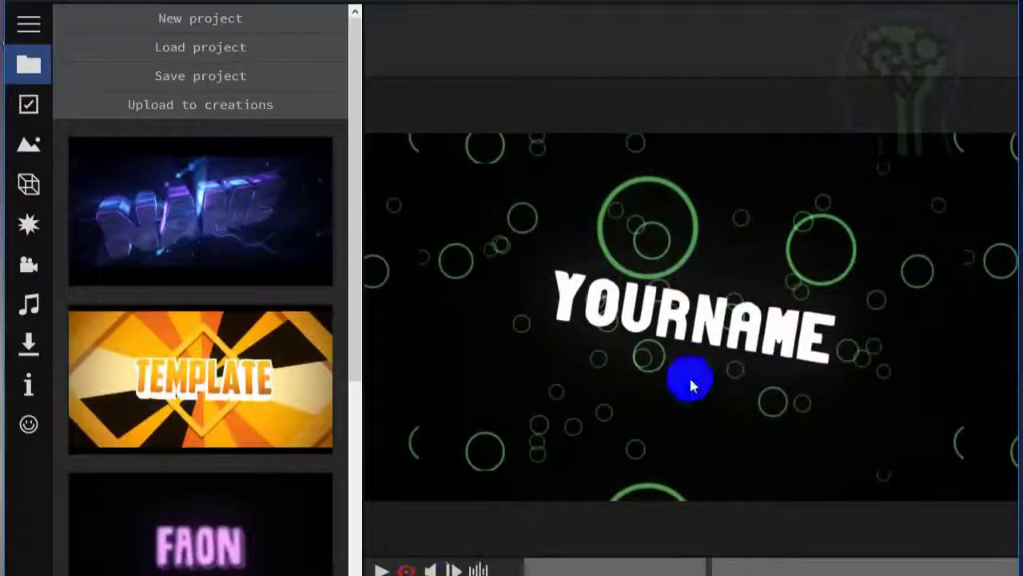
# Step: Replace the wording of the YourName text object with "Any Tutorial"
pyautogui.click(29, 185)
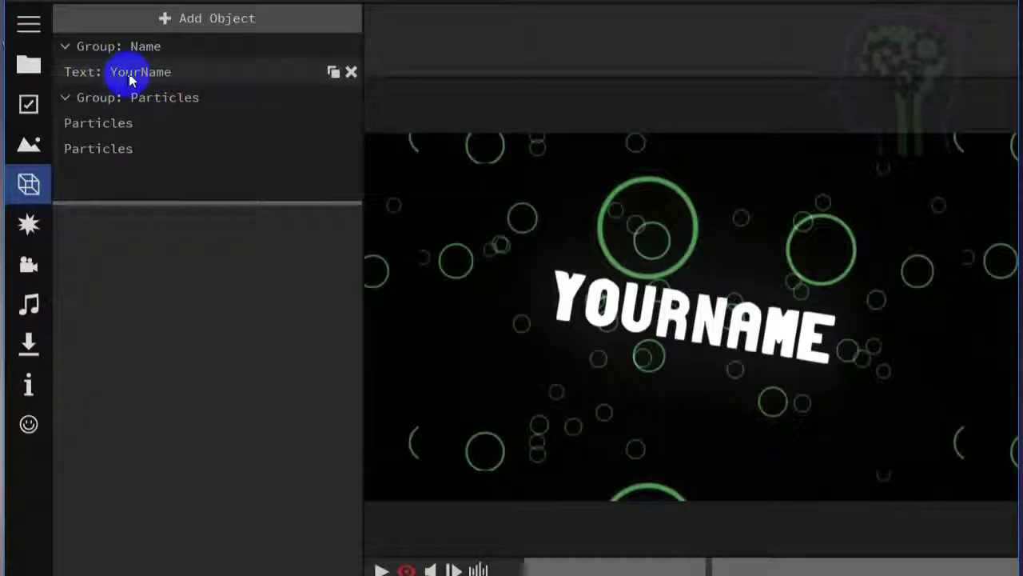
pyautogui.click(173, 72)
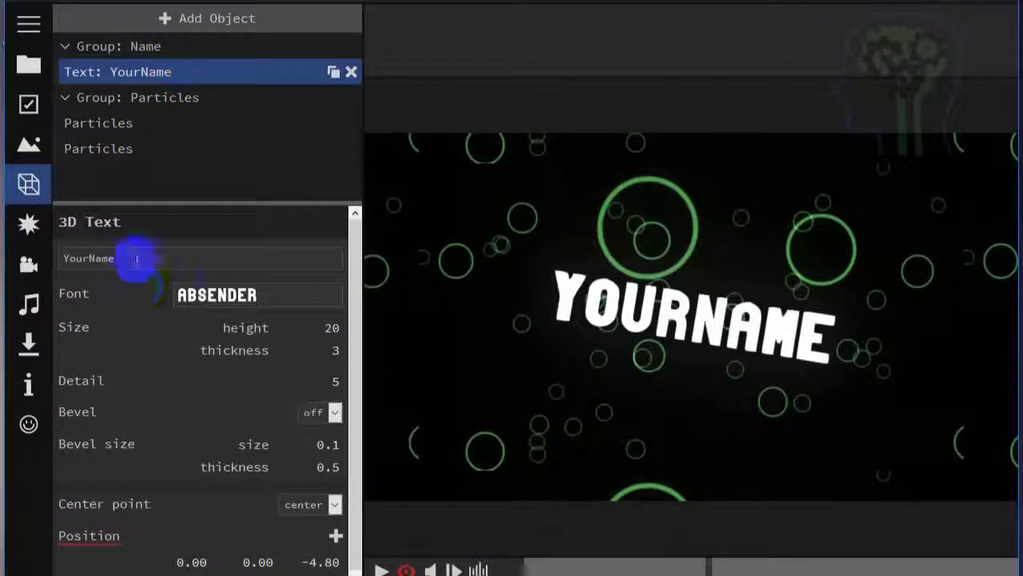
pyautogui.doubleClick(137, 257)
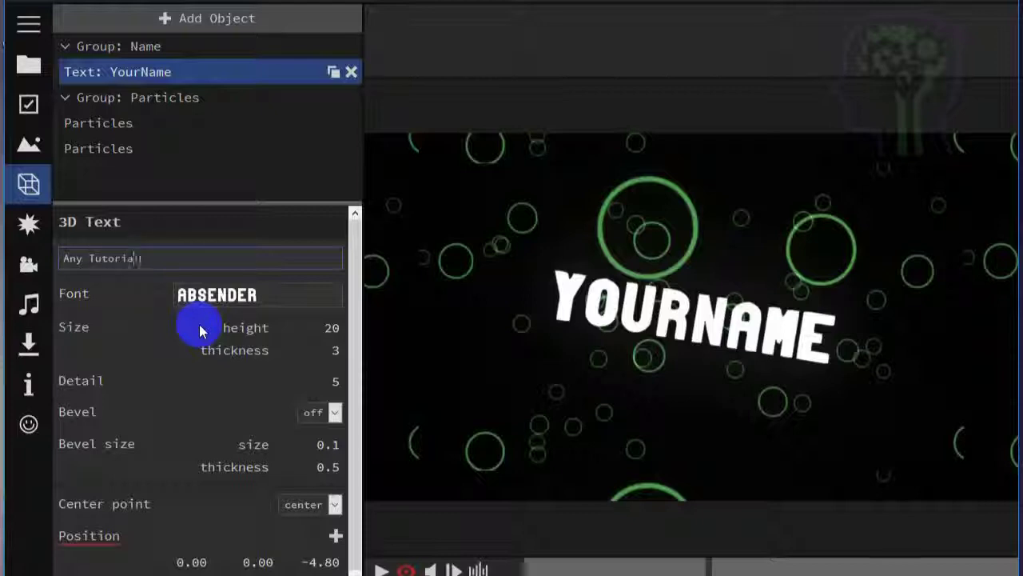
pyautogui.press('Return')
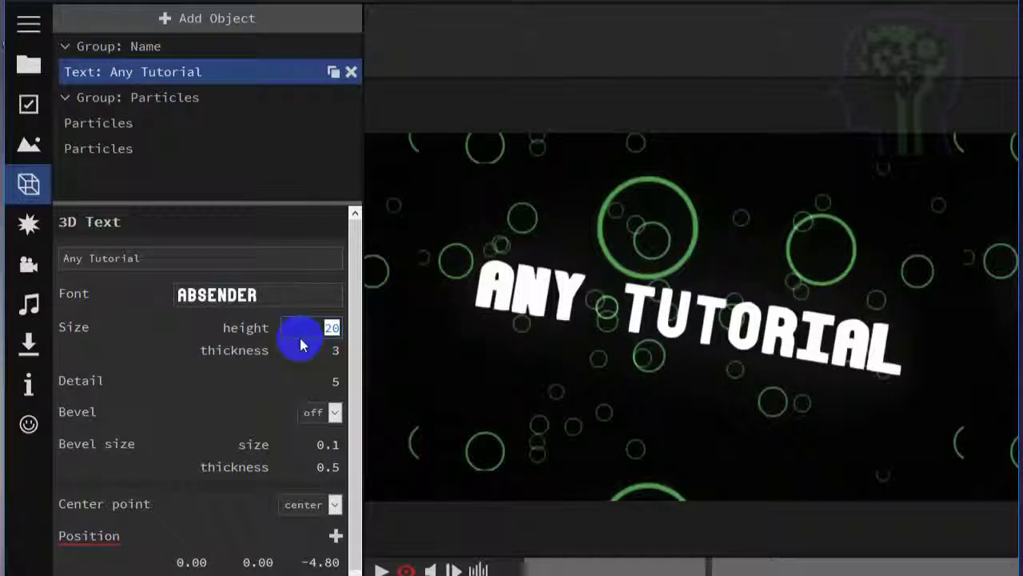
# Step: Set the Any Tutorial text's height to 17 and thickness to 1, playing the intro between the two changes
pyautogui.moveTo(302, 344)
pyautogui.mouseDown()
pyautogui.moveTo(337, 330)
pyautogui.moveTo(316, 328)
pyautogui.mouseUp()
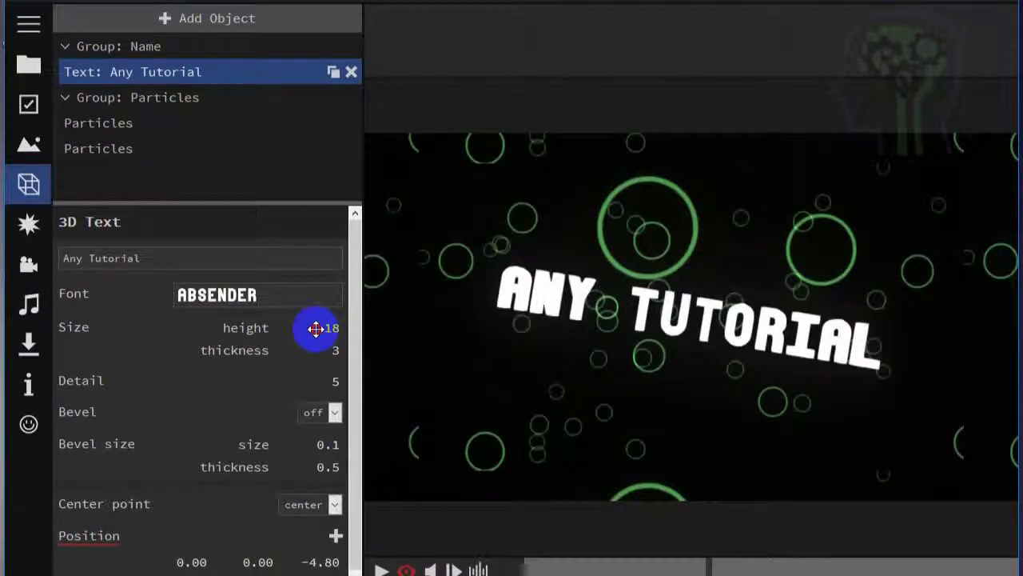
pyautogui.click(380, 569)
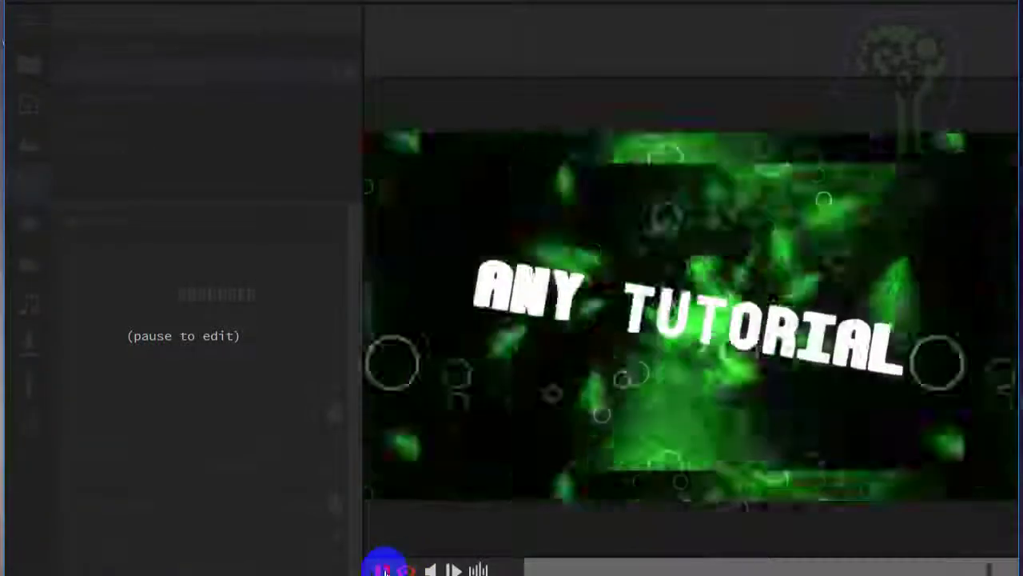
pyautogui.click(384, 570)
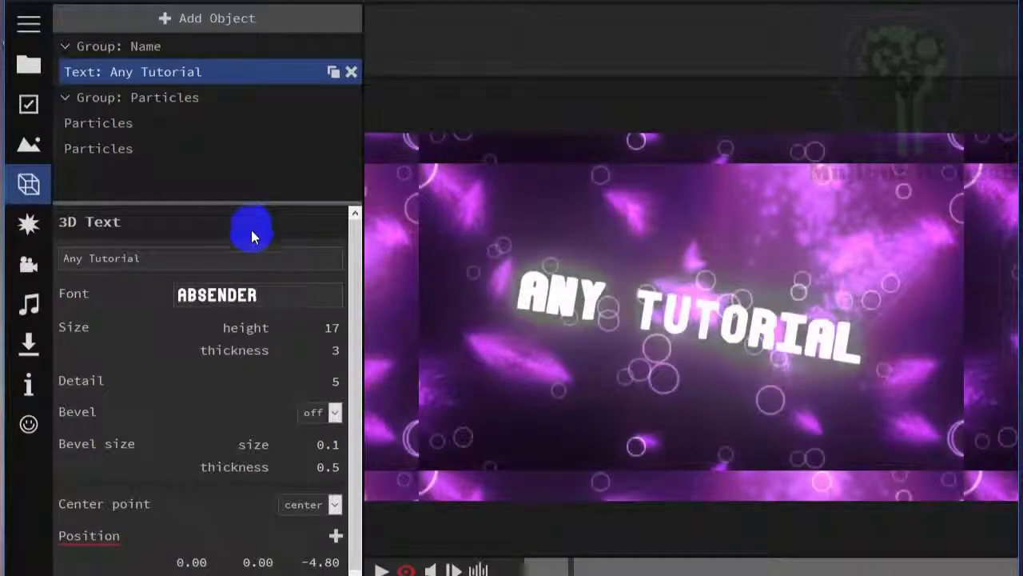
pyautogui.scroll(-3, 235, 413)
pyautogui.scroll(3, 271, 367)
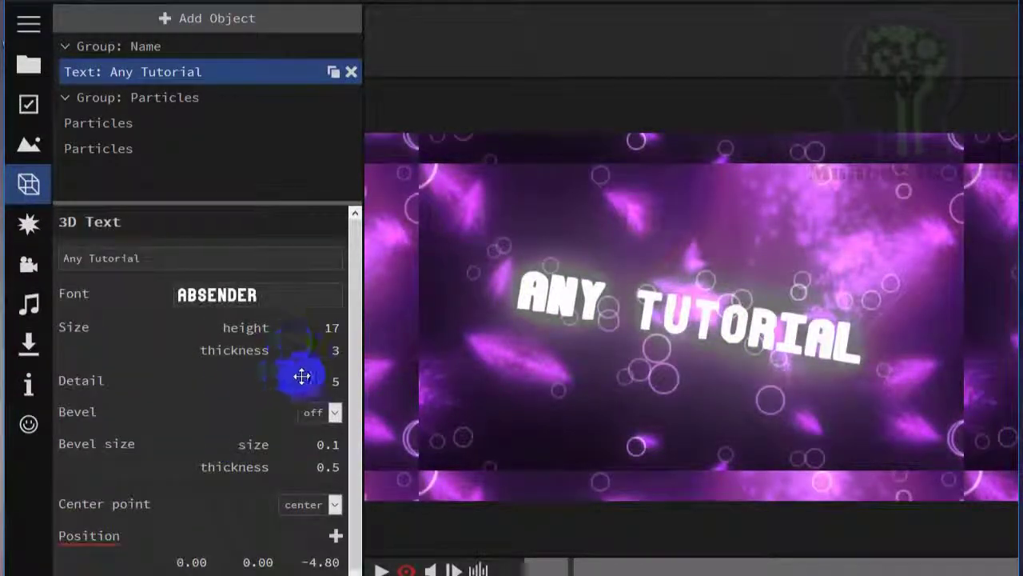
pyautogui.moveTo(310, 351); pyautogui.dragTo(237, 363)
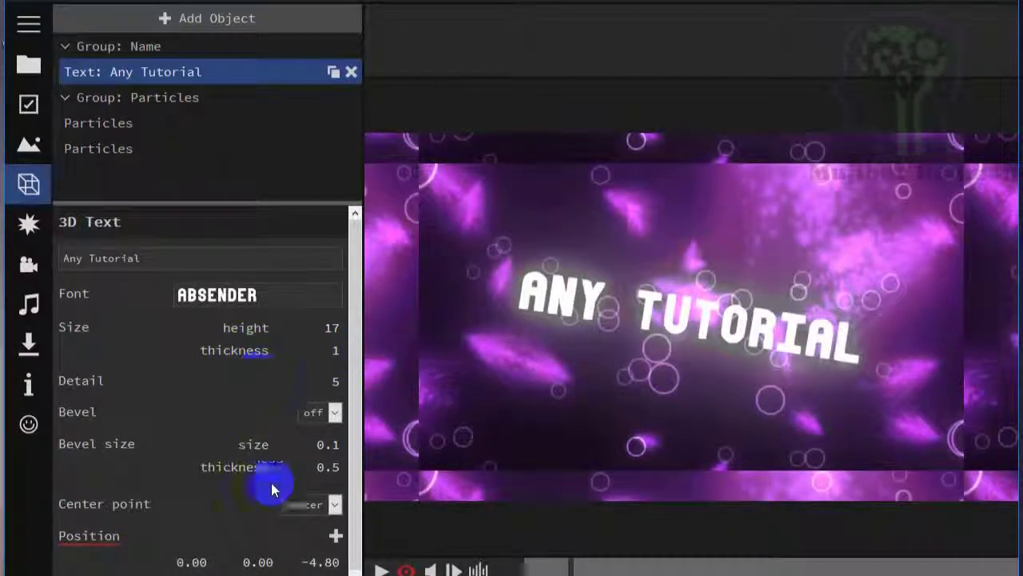
# Step: Try a position keyframe of -0.60, -0.50, -10.70 on the Any Tutorial text, and remove that keyframe
pyautogui.scroll(-3, 268, 472)
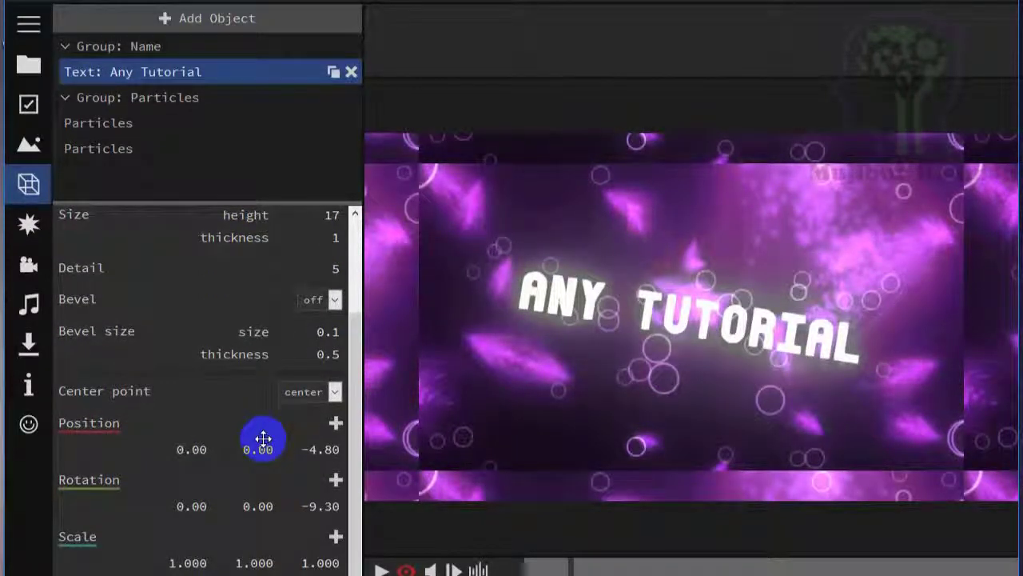
pyautogui.click(335, 423)
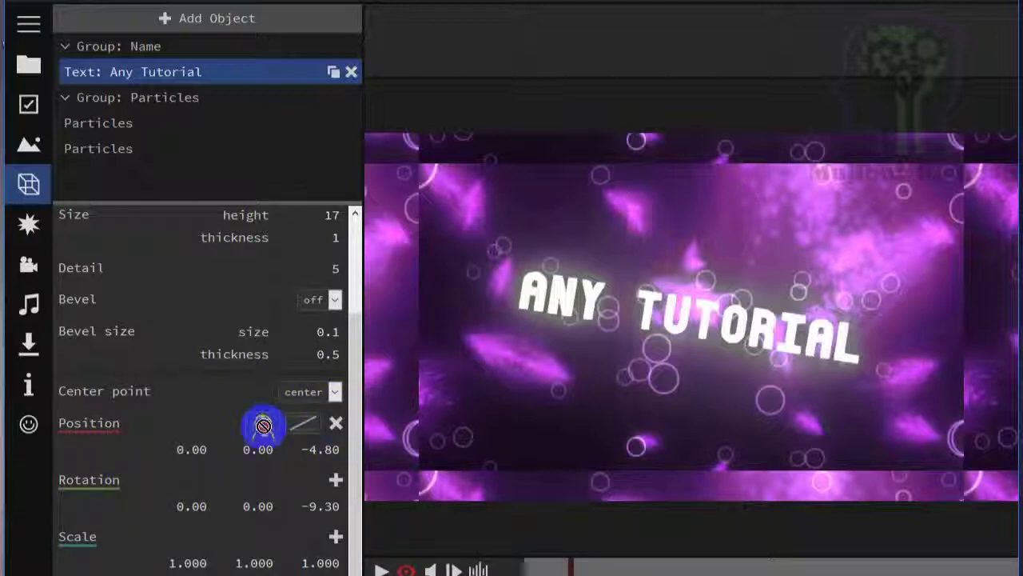
pyautogui.moveTo(173, 450); pyautogui.dragTo(238, 467)
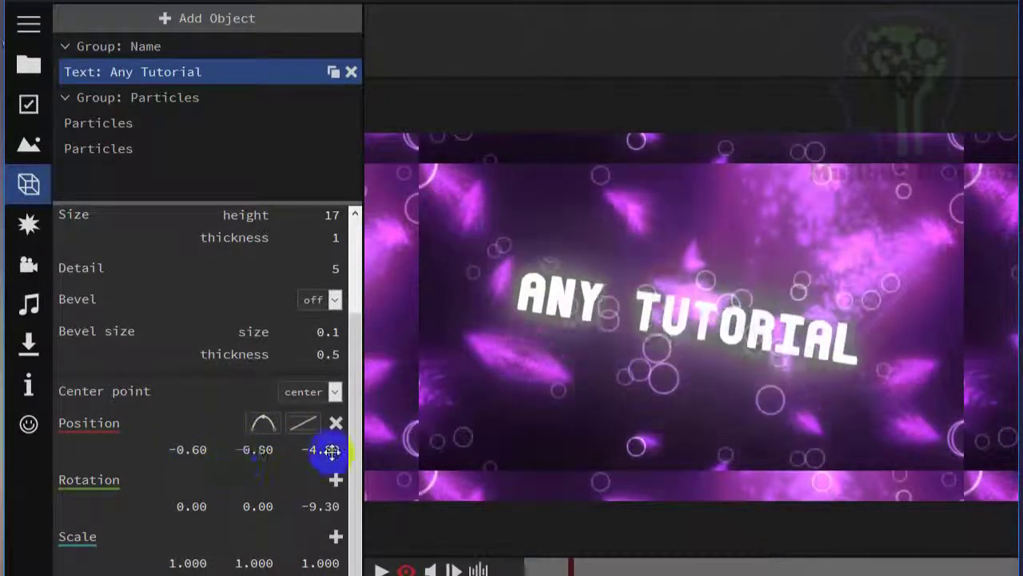
pyautogui.moveTo(332, 450); pyautogui.dragTo(316, 502)
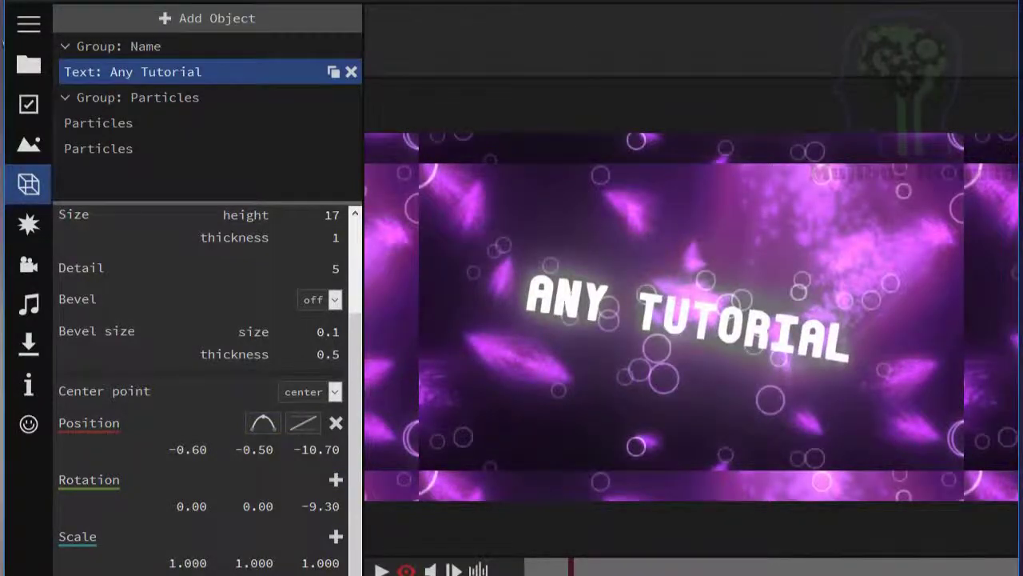
pyautogui.click(336, 423)
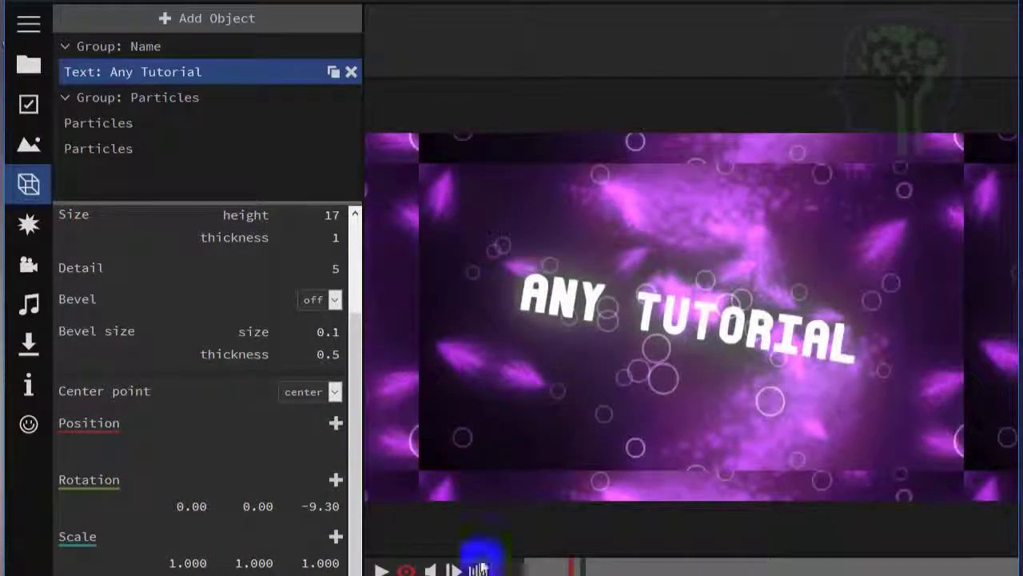
# Step: Adjust the Any Tutorial text's scale to 0.982, 1.077, 1.041
pyautogui.moveTo(322, 563)
pyautogui.mouseDown()
pyautogui.moveTo(365, 564)
pyautogui.moveTo(321, 562)
pyautogui.mouseUp()
pyautogui.moveTo(258, 562); pyautogui.dragTo(309, 560)
pyautogui.moveTo(194, 562); pyautogui.dragTo(226, 562)
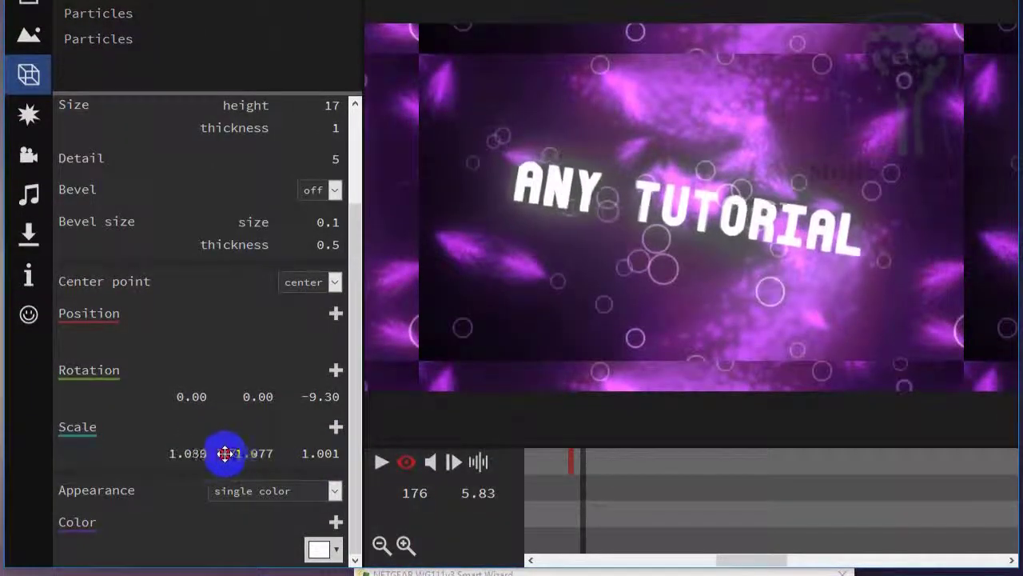
pyautogui.moveTo(226, 453); pyautogui.dragTo(196, 452)
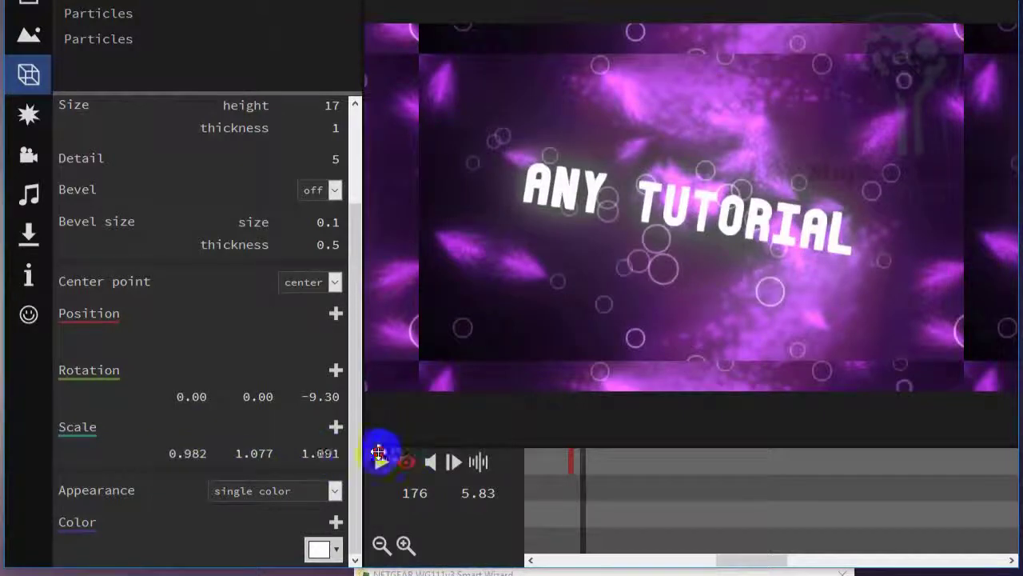
pyautogui.moveTo(378, 453); pyautogui.dragTo(407, 411)
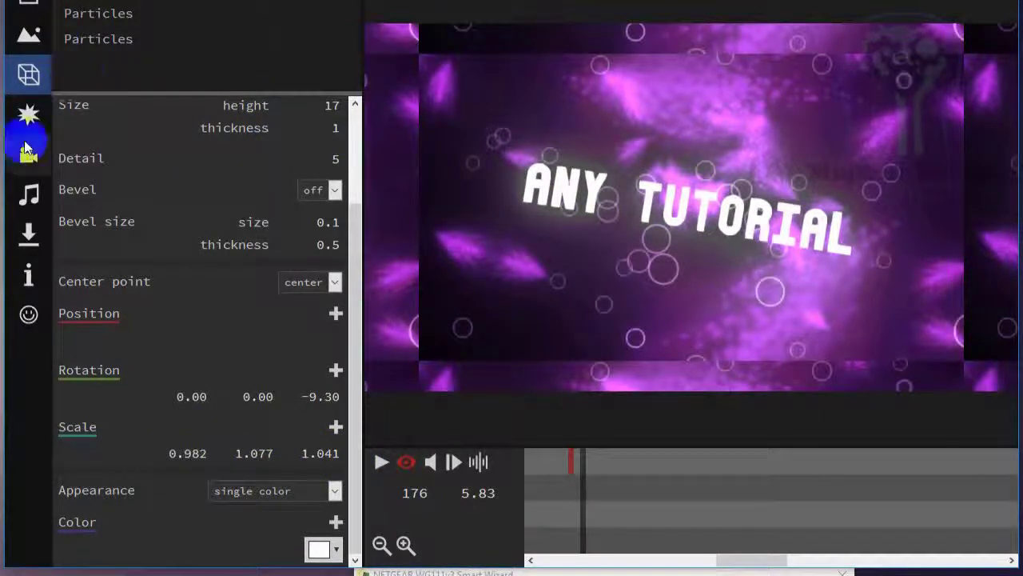
# Step: Render the intro in good quality mode as .mkv (vp8/opus) and download the finished video
pyautogui.click(28, 239)
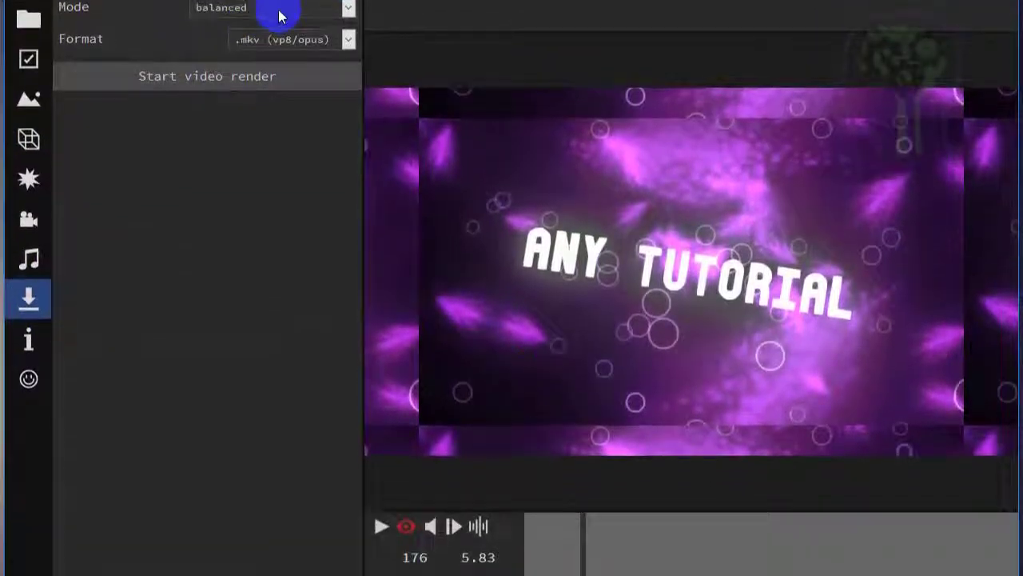
pyautogui.click(283, 69)
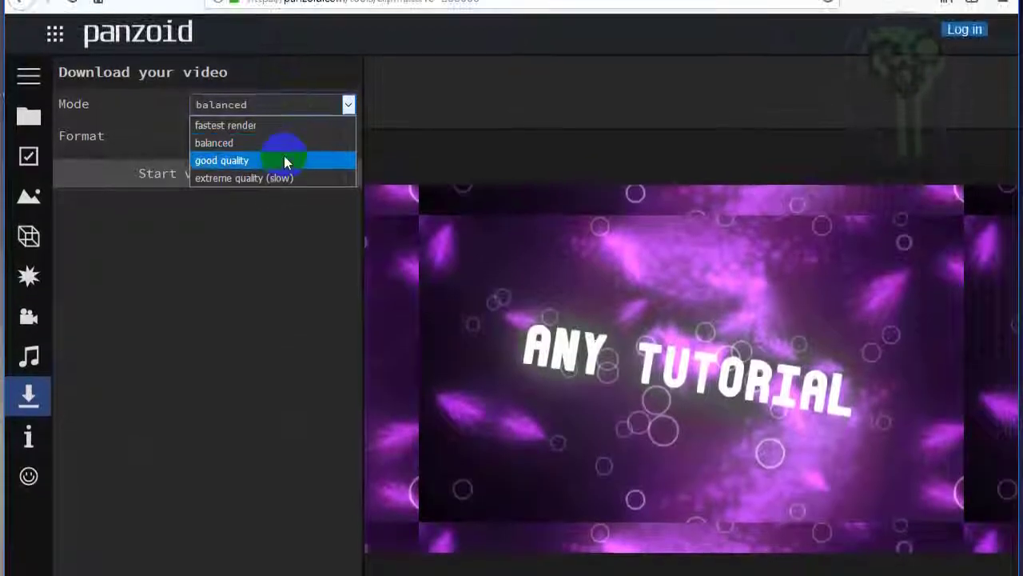
pyautogui.click(240, 123)
pyautogui.click(329, 139)
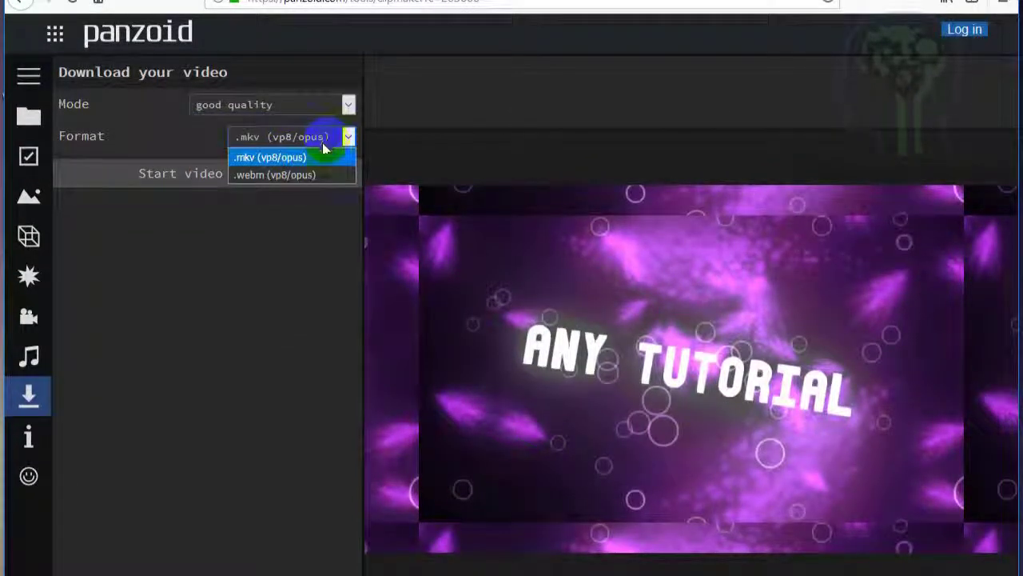
pyautogui.click(317, 162)
pyautogui.click(266, 178)
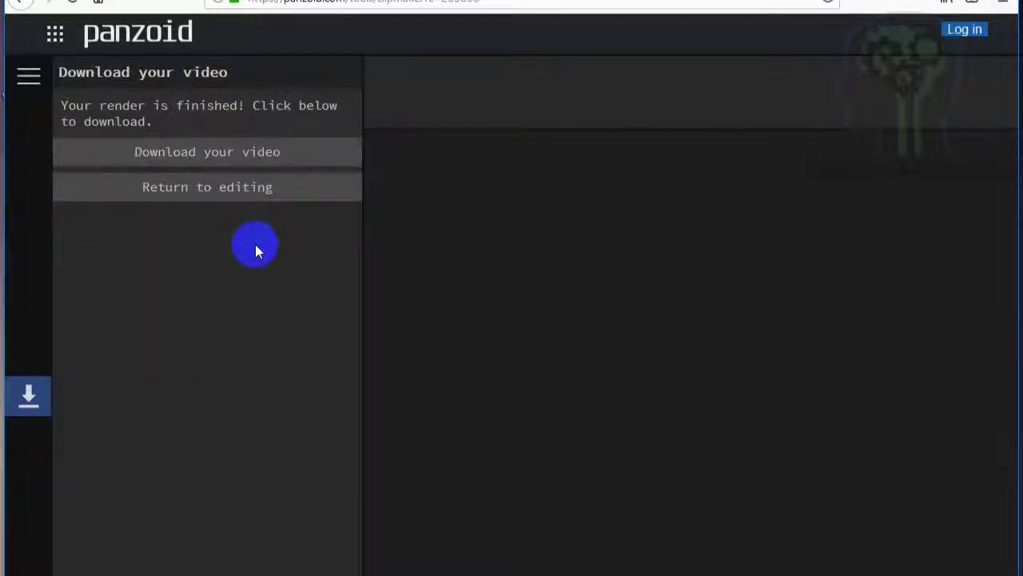
pyautogui.click(189, 153)
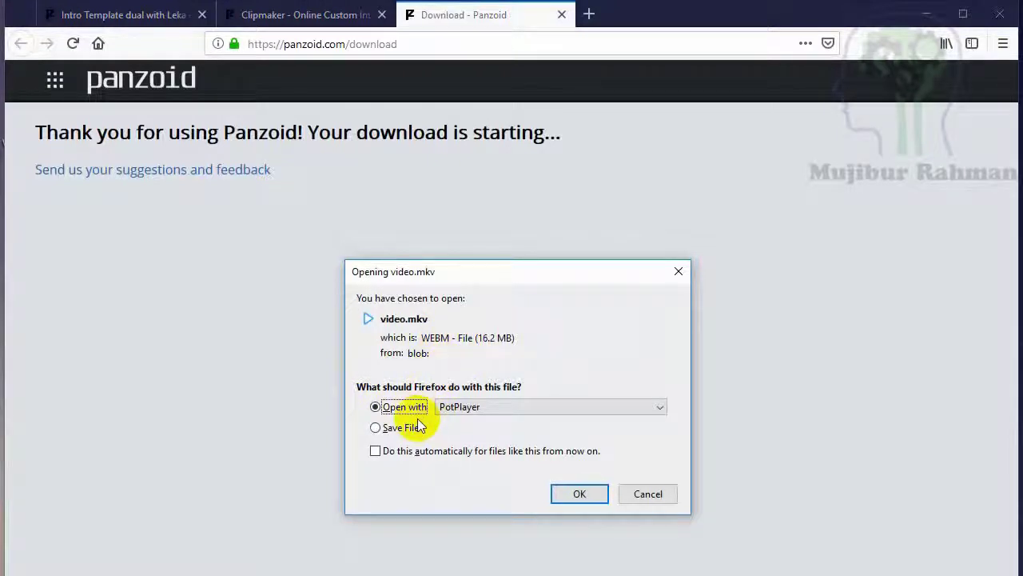
pyautogui.click(496, 411)
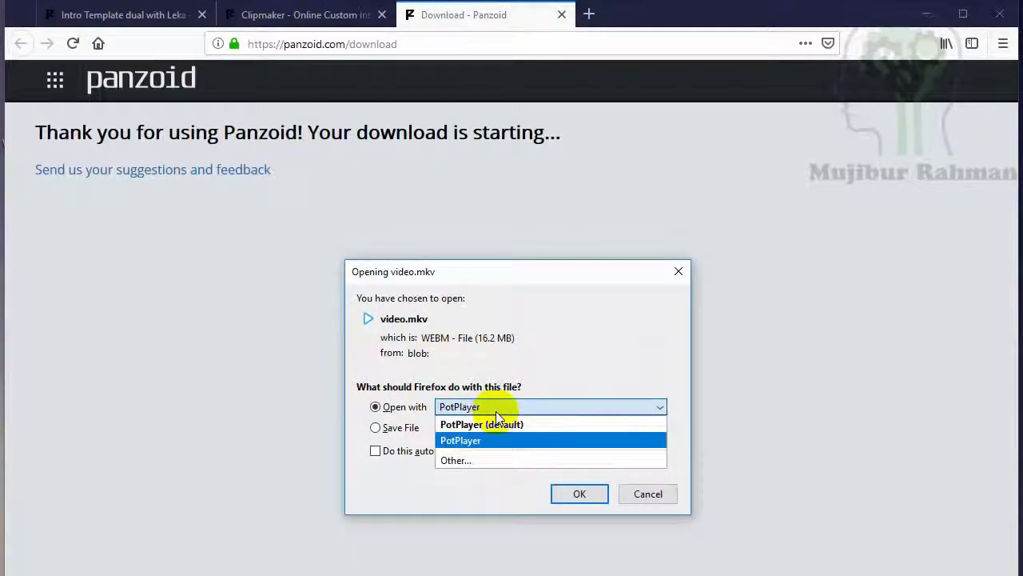
pyautogui.click(480, 462)
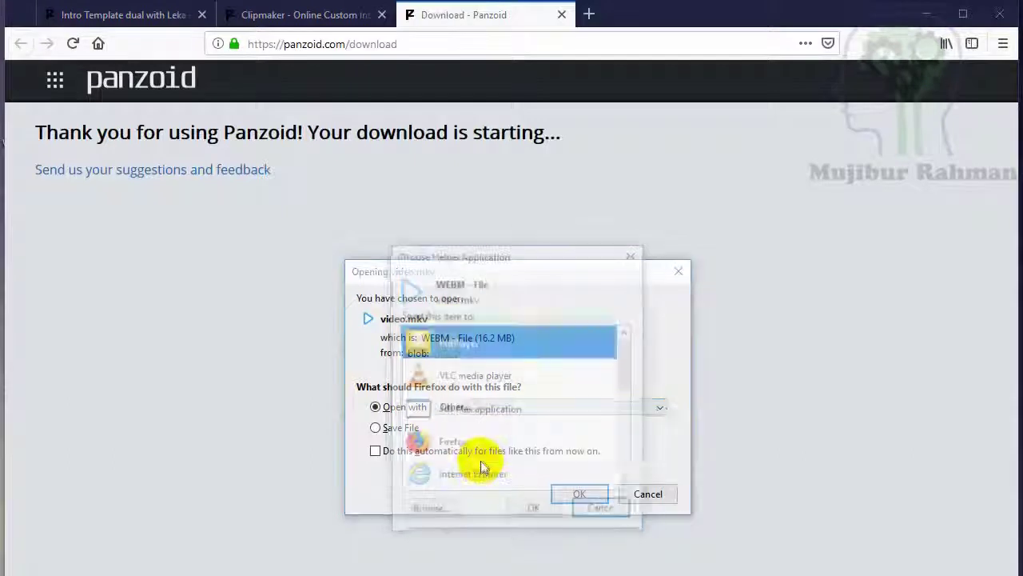
pyautogui.scroll(-3, 460, 400)
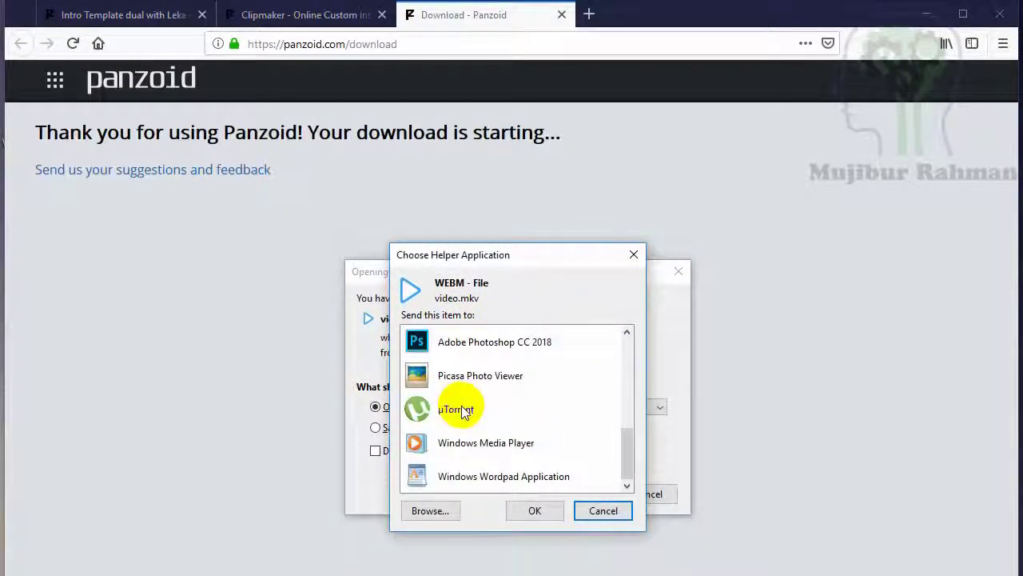
pyautogui.scroll(4, 457, 406)
pyautogui.scroll(-4, 457, 403)
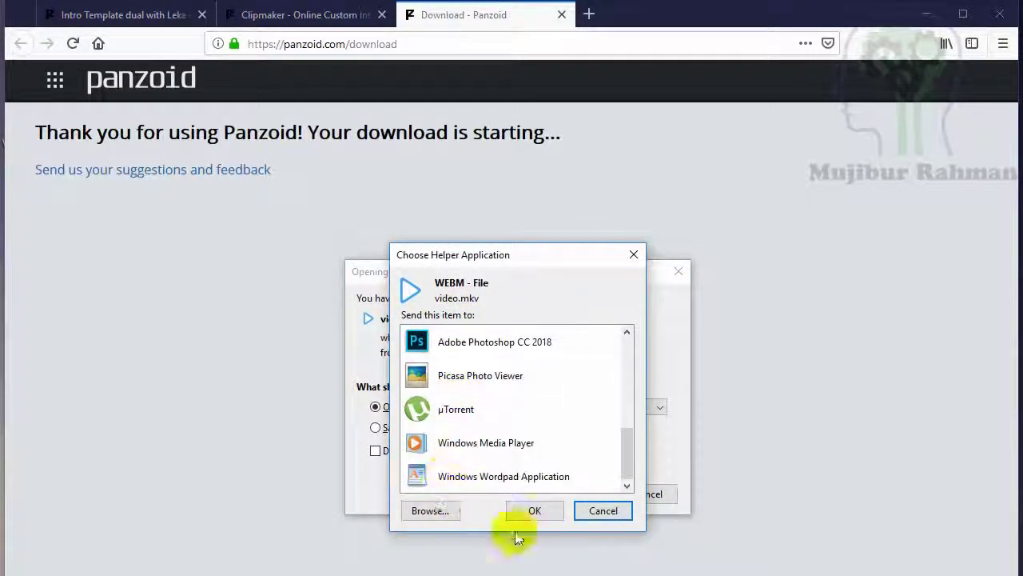
pyautogui.click(605, 511)
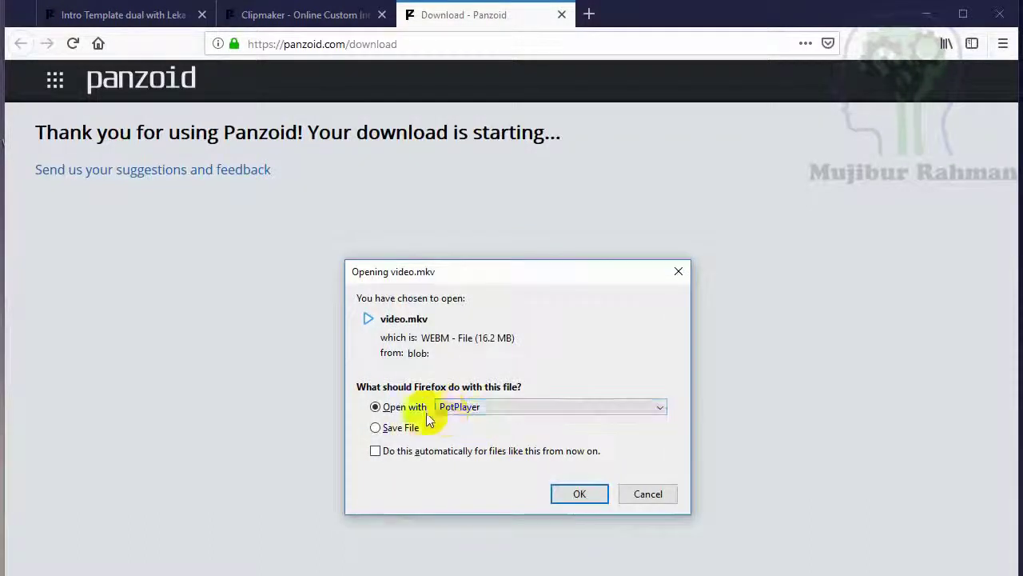
# Step: Open the downloaded video.mkv with PotPlayer
pyautogui.click(583, 494)
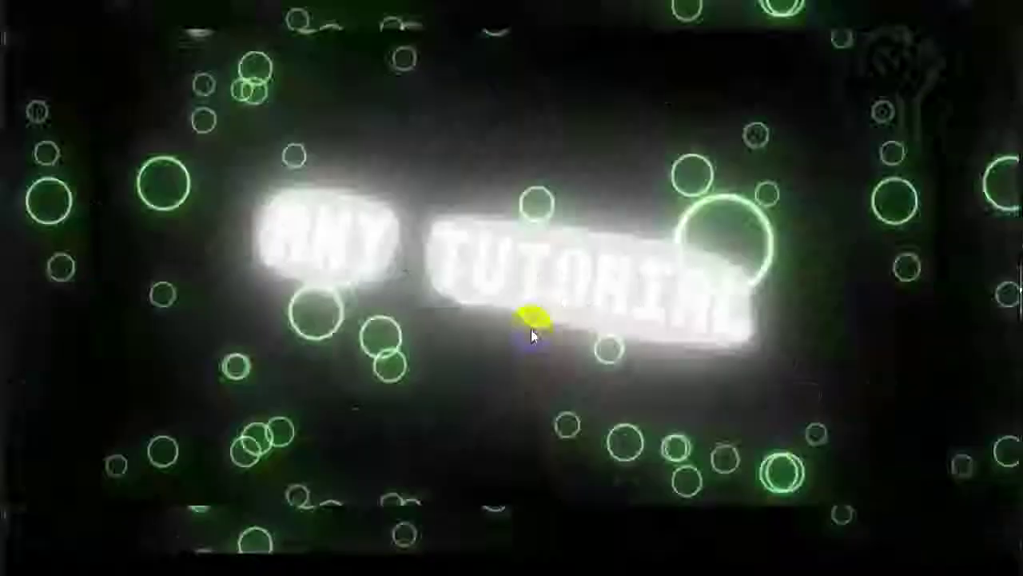